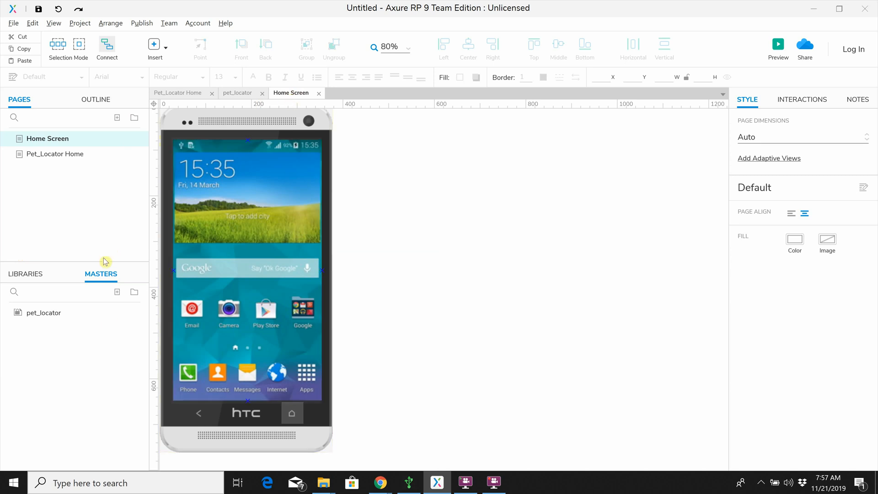
Step: Place an Android Lite rectangle over the Google app icon on the phone screen and set its size to 55 by 55
left_click(16, 277)
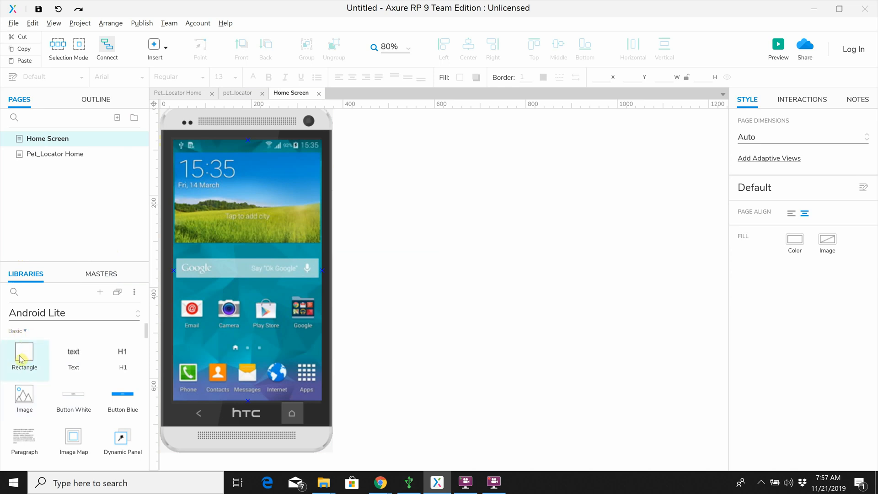
left_click_drag(21, 359, 291, 302)
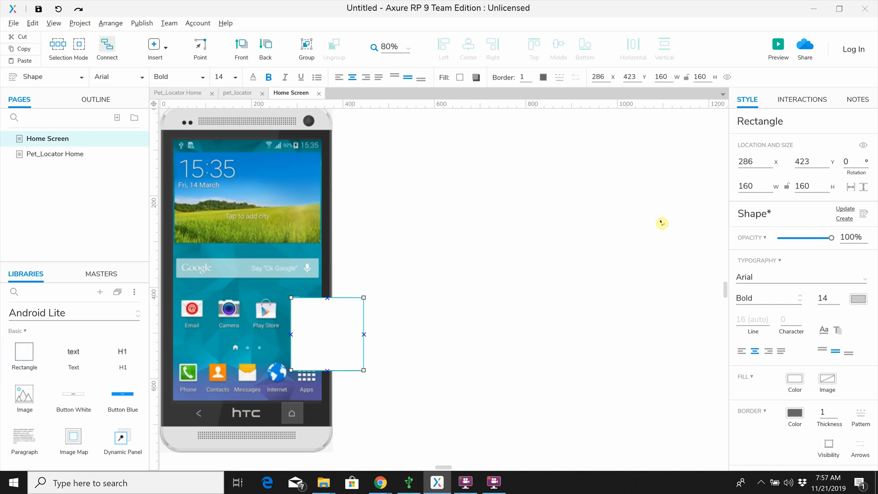
left_click(758, 186)
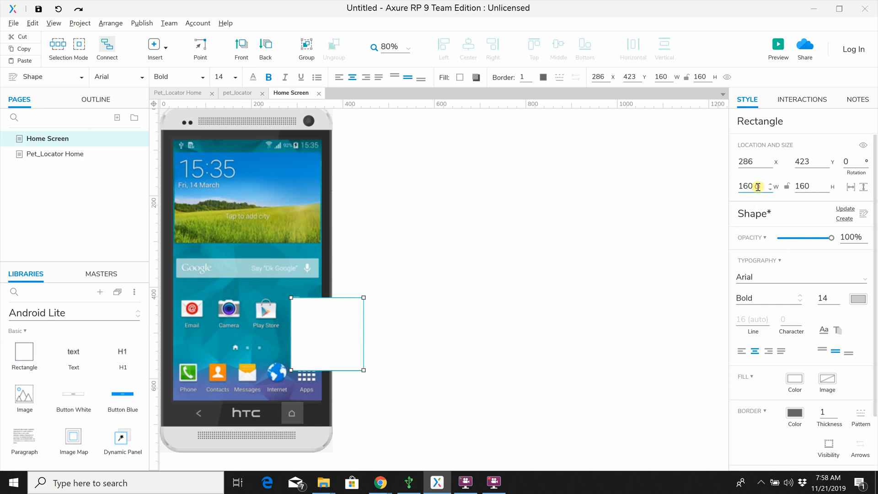
double_click(758, 187)
type("55")
double_click(810, 187)
type("55")
left_click(555, 280)
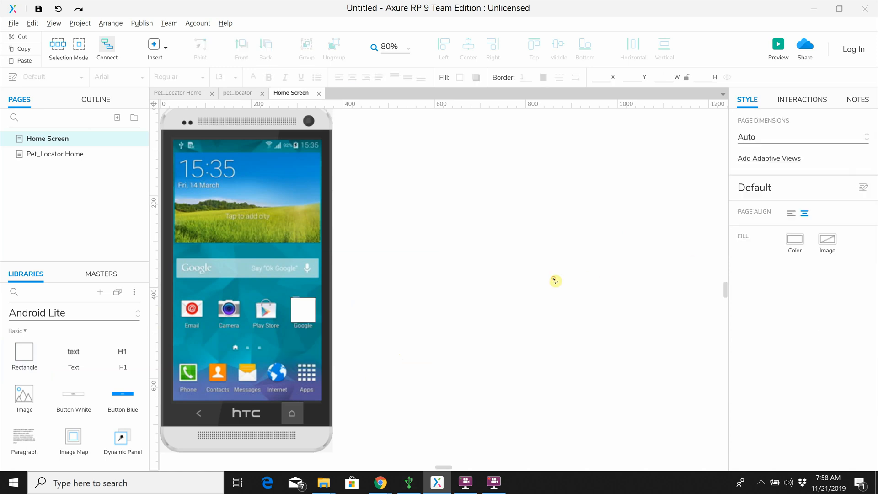
Step: Resize the rectangle to about 56 by 46 and fill it with teal #008080
mouse_move(299, 313)
left_mouse_down()
mouse_move(356, 308)
mouse_move(319, 312)
mouse_move(291, 298)
left_mouse_up()
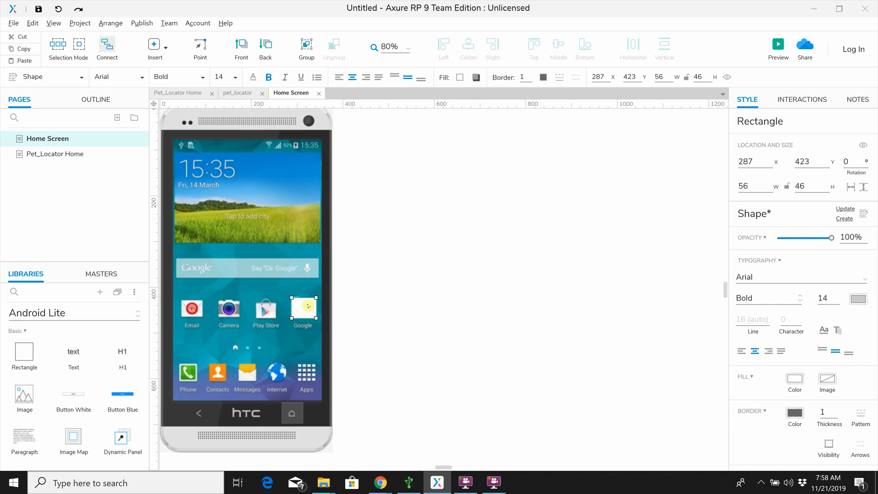
left_click(794, 386)
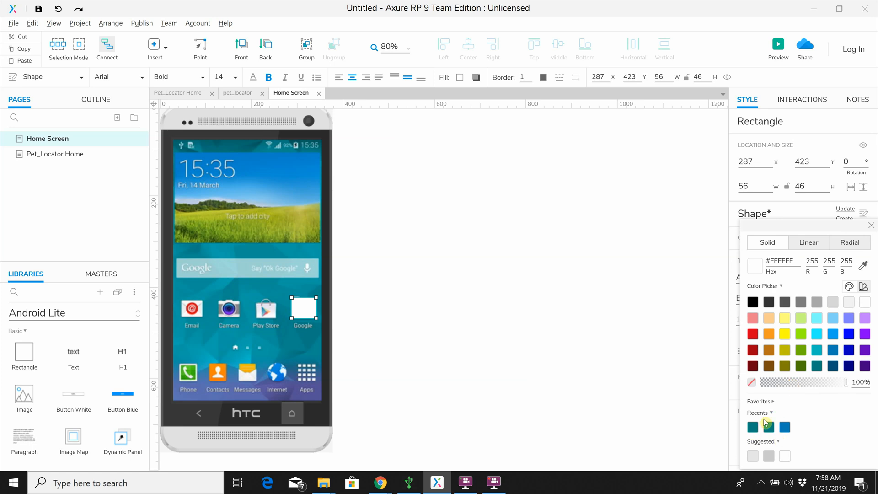
left_click(817, 366)
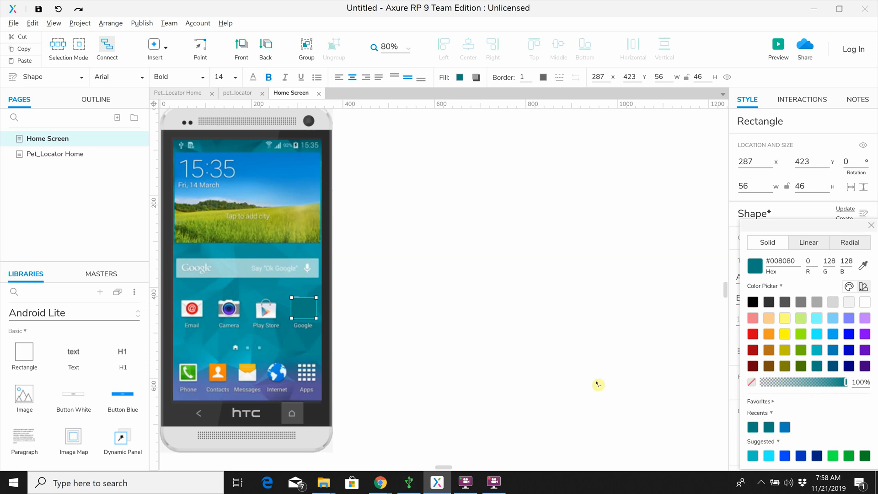
left_click(377, 326)
Step: Reposition the teal rectangle to about x 285, y 422 so it covers the Google app icon
left_click(299, 311)
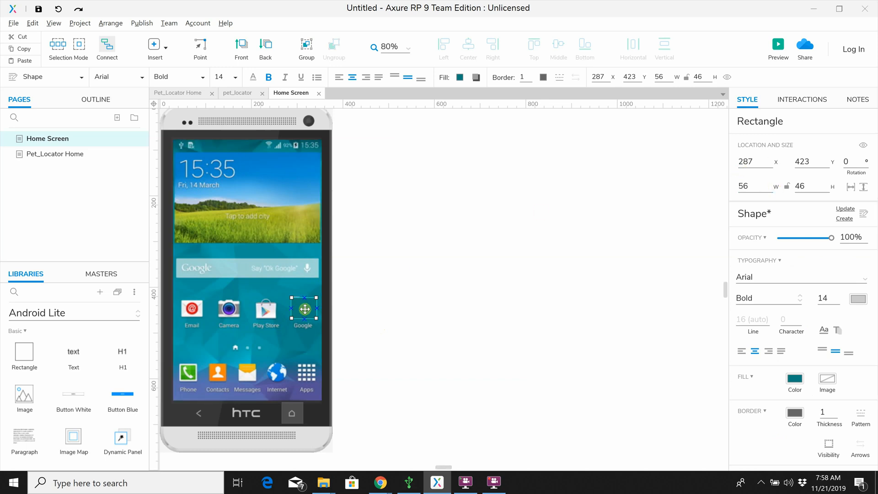
left_click_drag(304, 307, 307, 313)
left_click(408, 351)
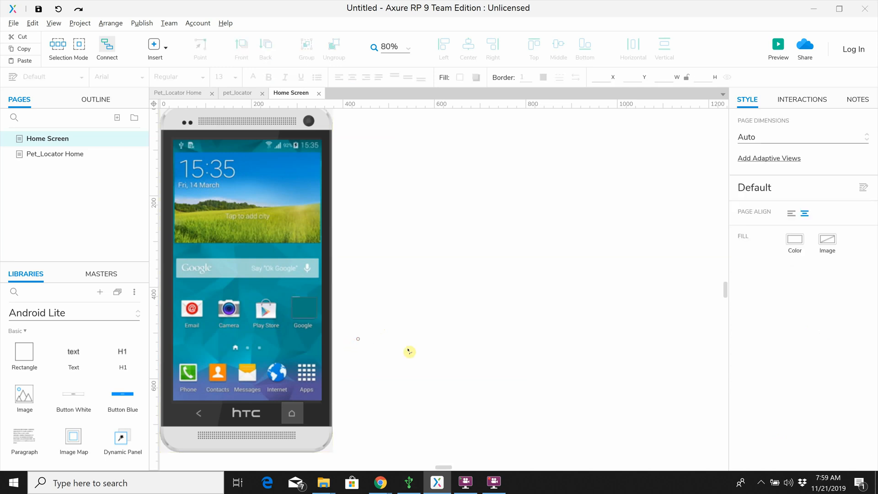
left_click(305, 306)
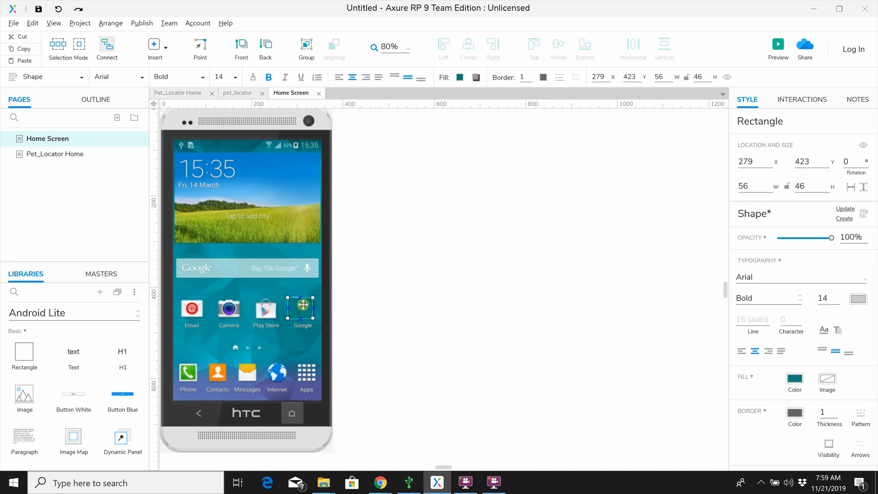
left_click(383, 337)
left_click_drag(298, 310, 301, 310)
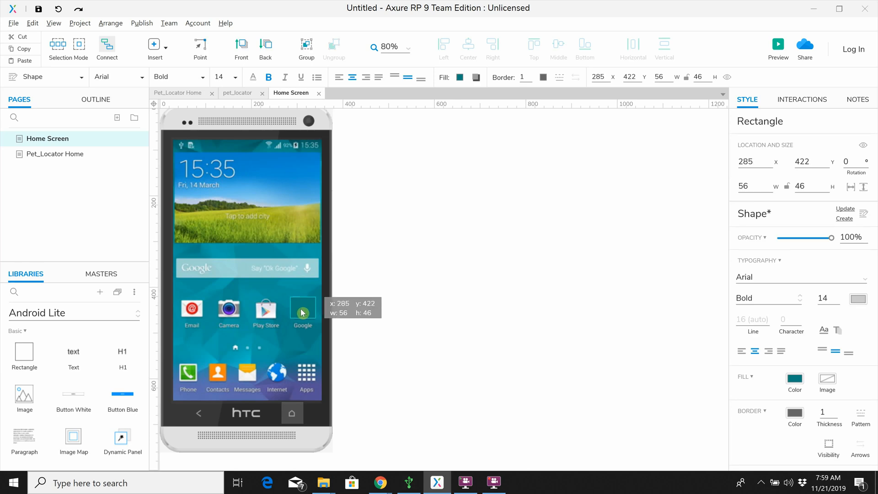
left_click(451, 358)
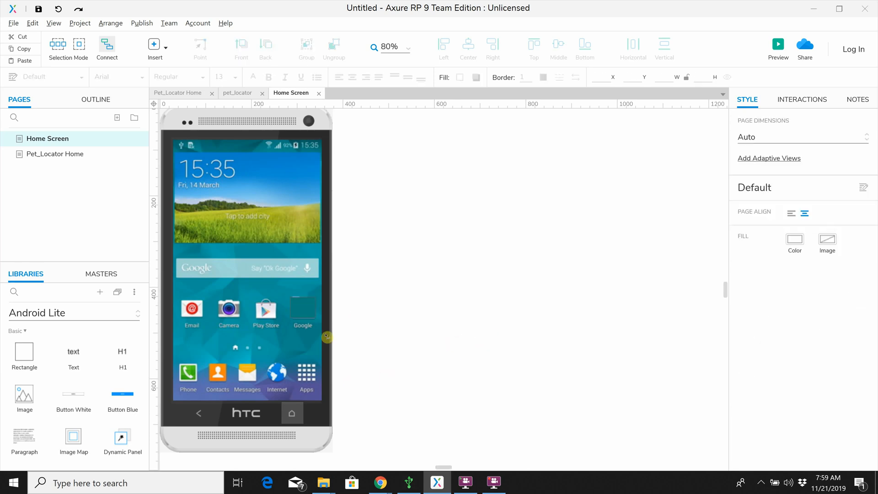
Step: Rename the teal rectangle as "Background Rect"
left_click(303, 308)
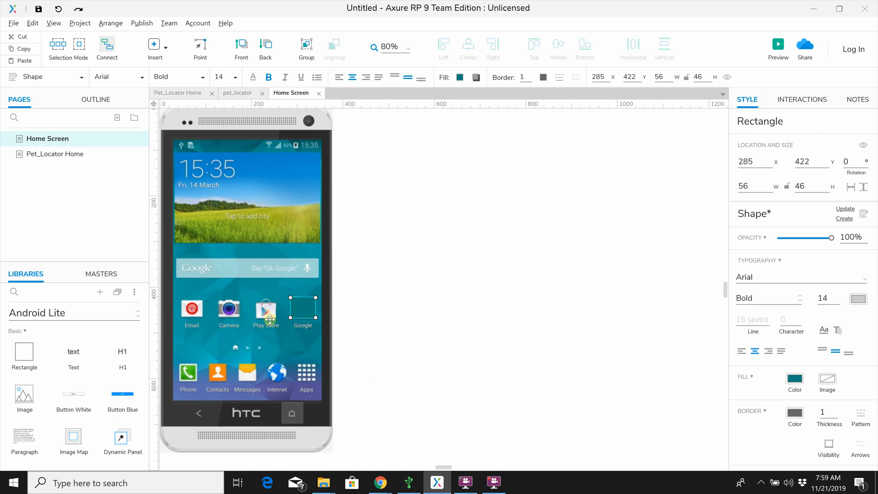
left_click(830, 101)
left_click(857, 99)
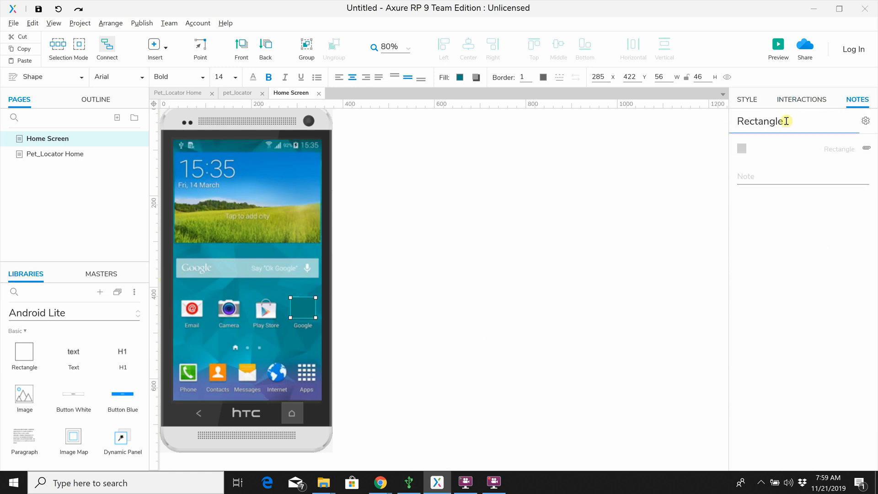
left_click_drag(786, 122, 728, 125)
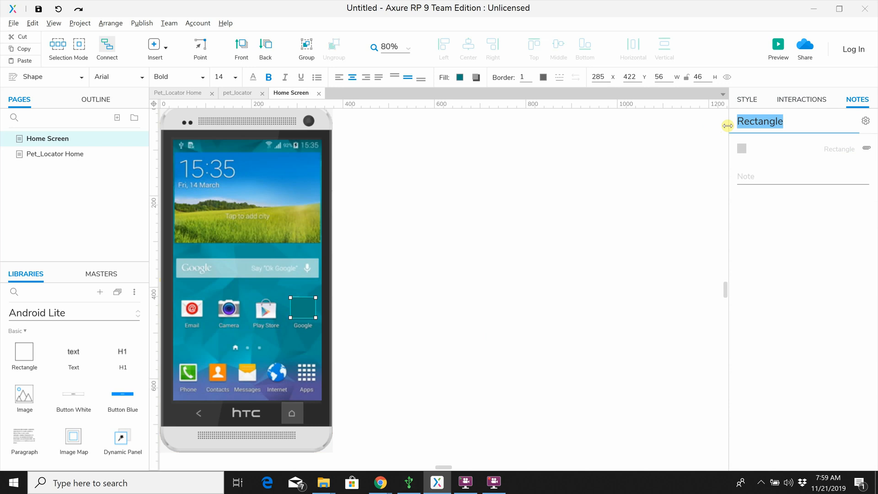
type("ba")
key("BackSpace")
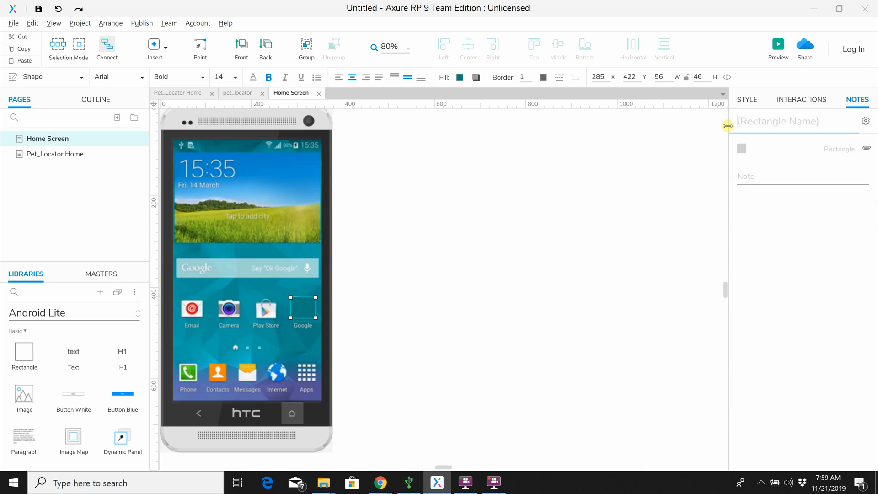
type("Background Rect")
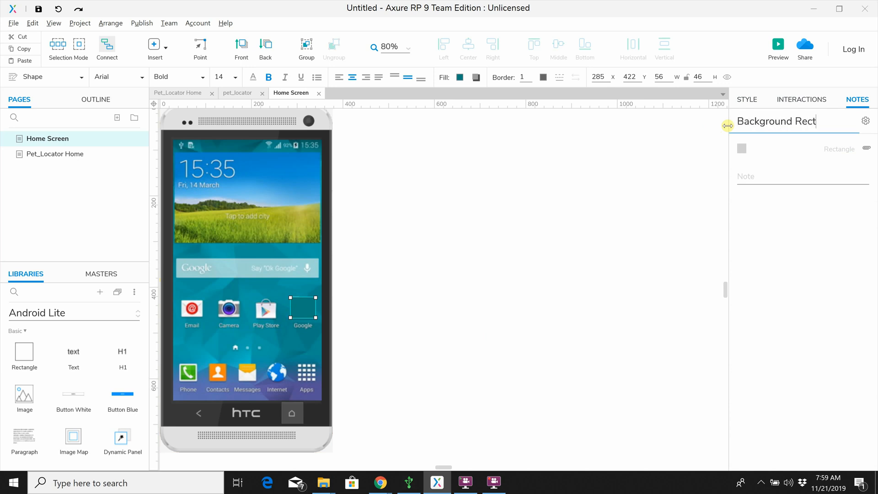
Step: Add the note "this rectangle covers the old google icon." to the Background Rect widget
left_click(767, 174)
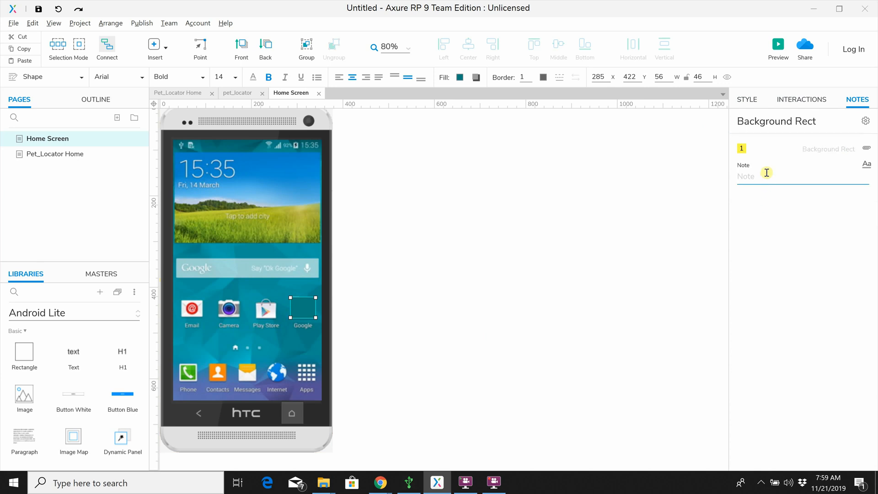
type("this rectangle covers the old goo")
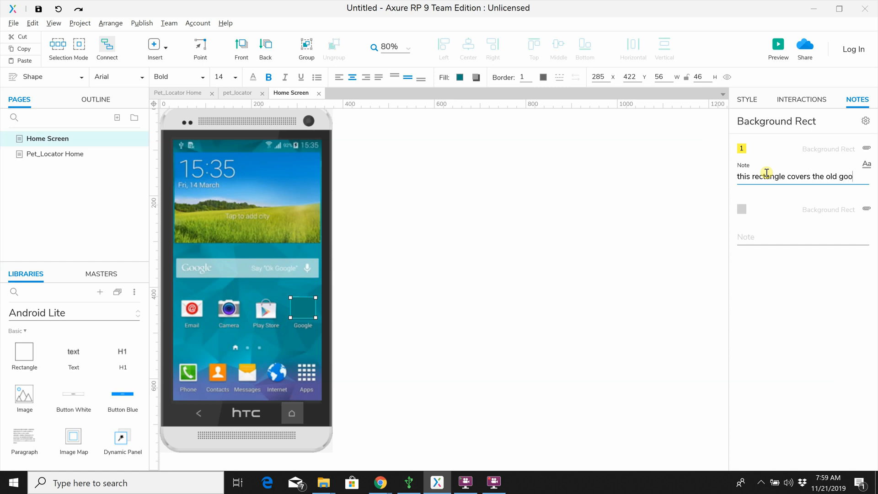
type("con.")
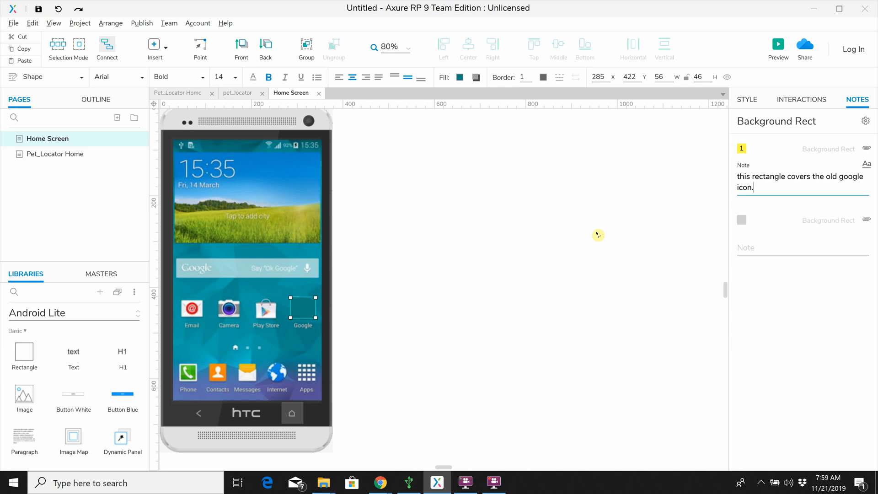
left_click(545, 248)
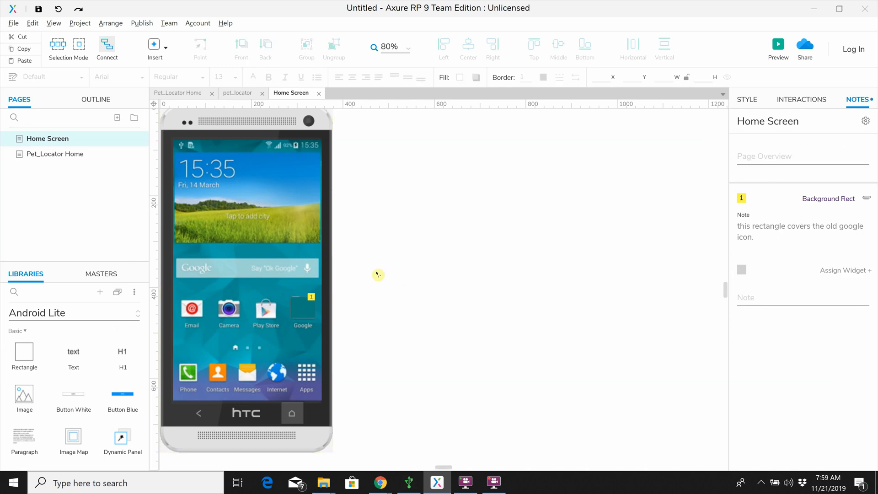
left_click(305, 317)
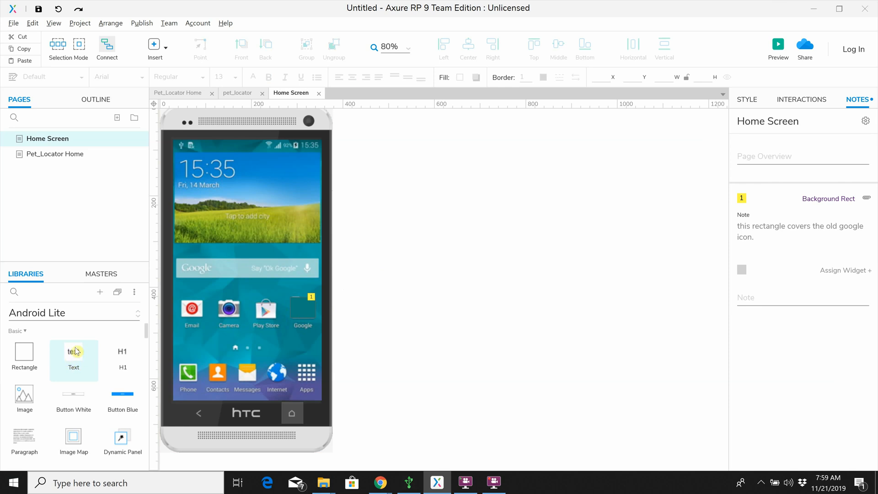
Step: Place a text widget over the Google icon's label at x 285, y 477 and resize it to about 56 by 14
left_click_drag(74, 353, 291, 325)
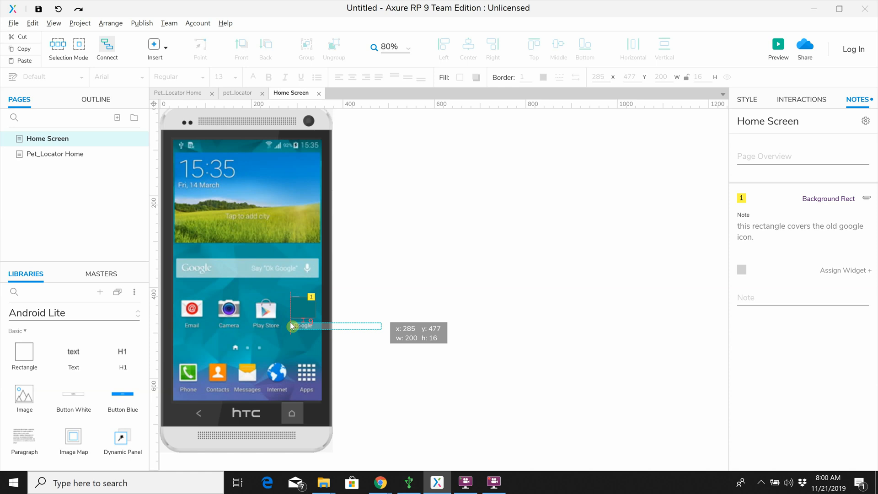
left_click_drag(291, 324, 291, 325)
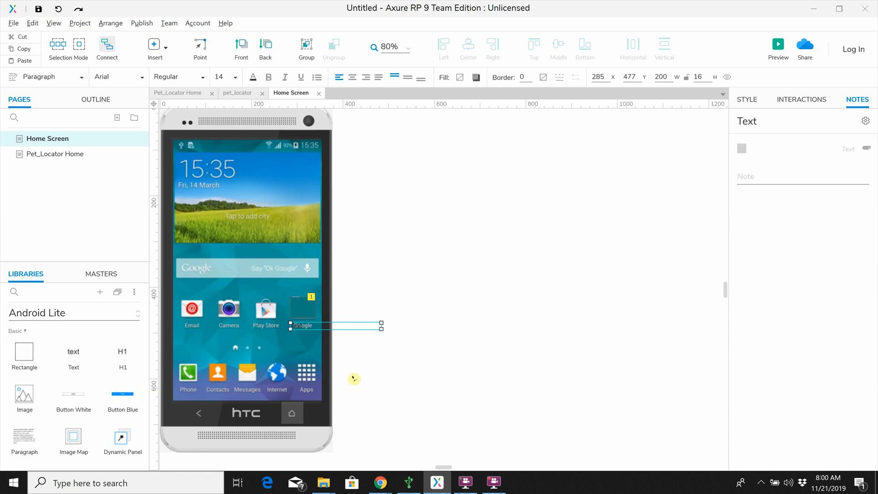
left_click_drag(382, 326, 313, 329)
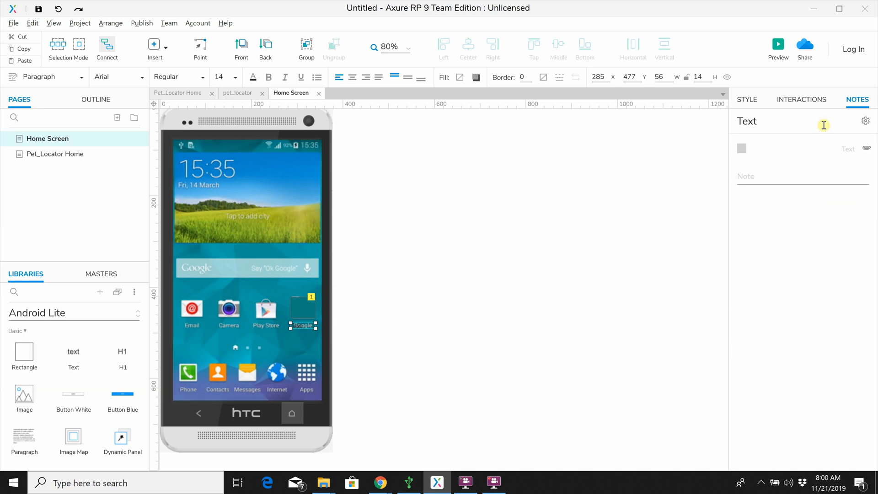
Step: Fill the text widget's background with teal #008080 to cover the Google label
left_click(750, 101)
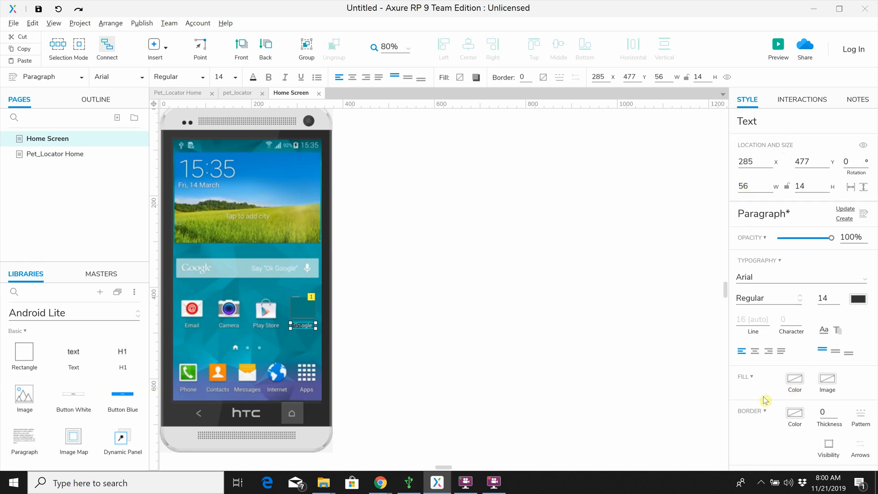
left_click(793, 378)
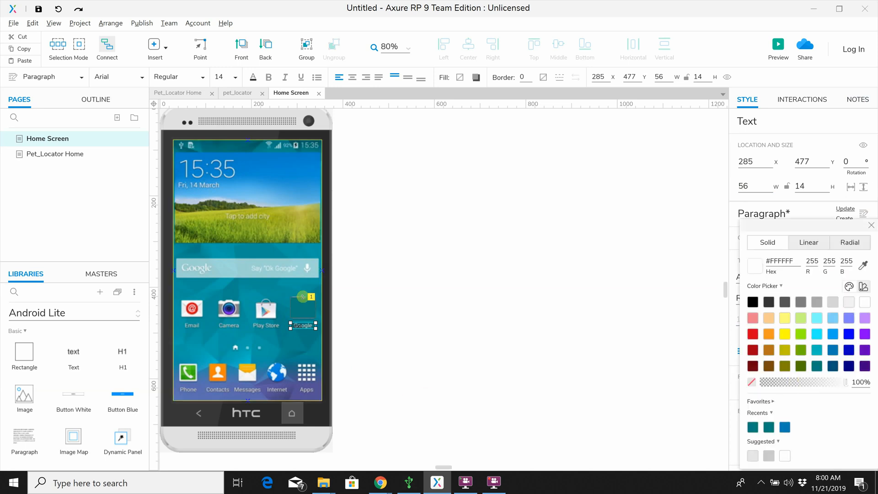
left_click(817, 367)
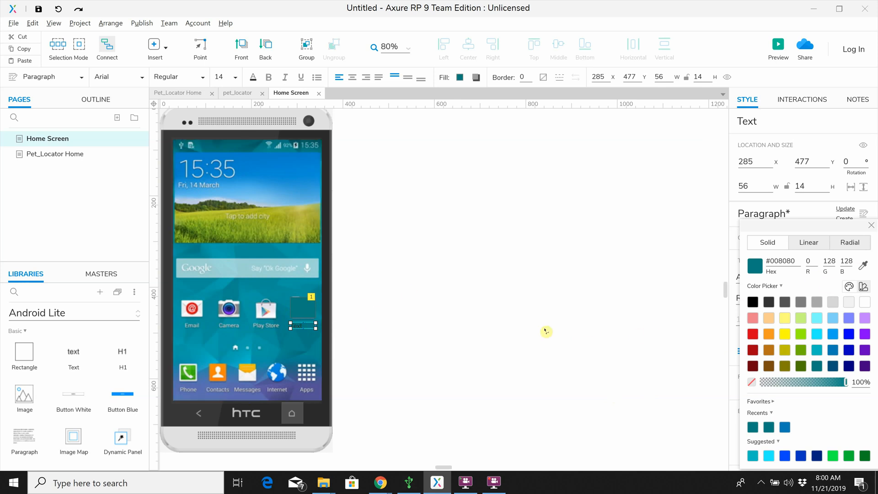
left_click(525, 382)
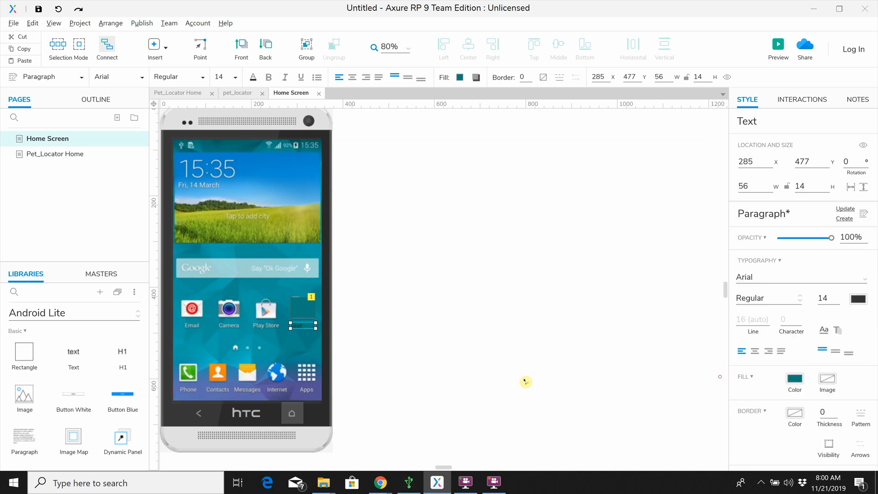
Step: Set the text widget's font colour to white #FFFFFF and its font size to 12
left_click(300, 324)
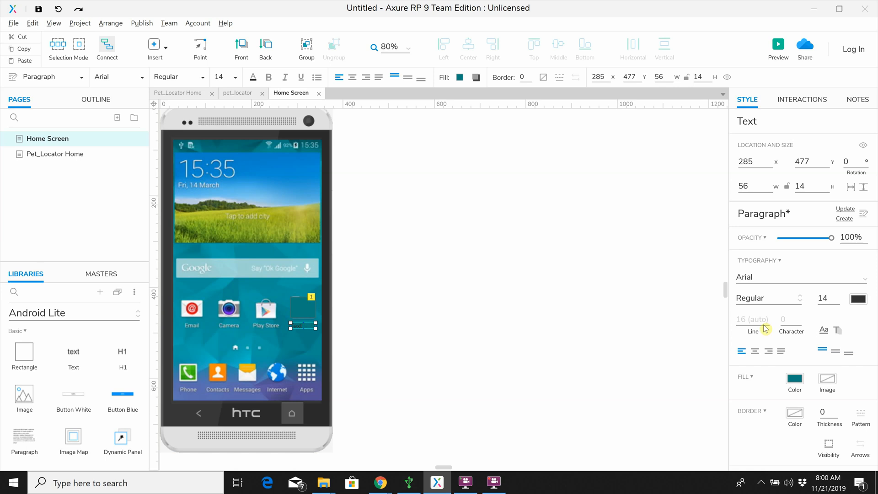
left_click(859, 301)
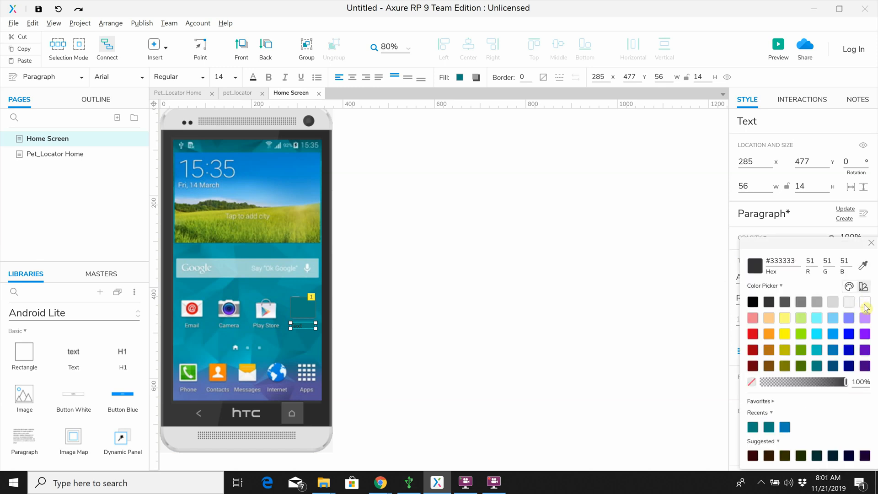
left_click(865, 303)
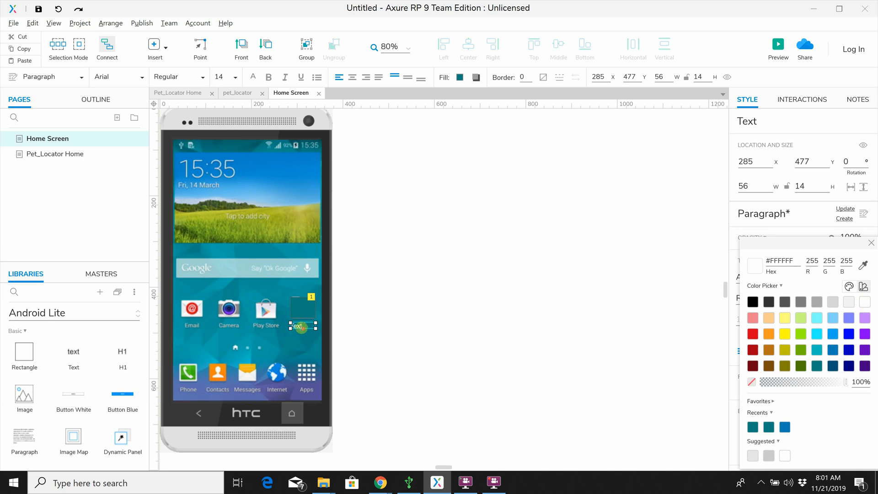
left_click(872, 245)
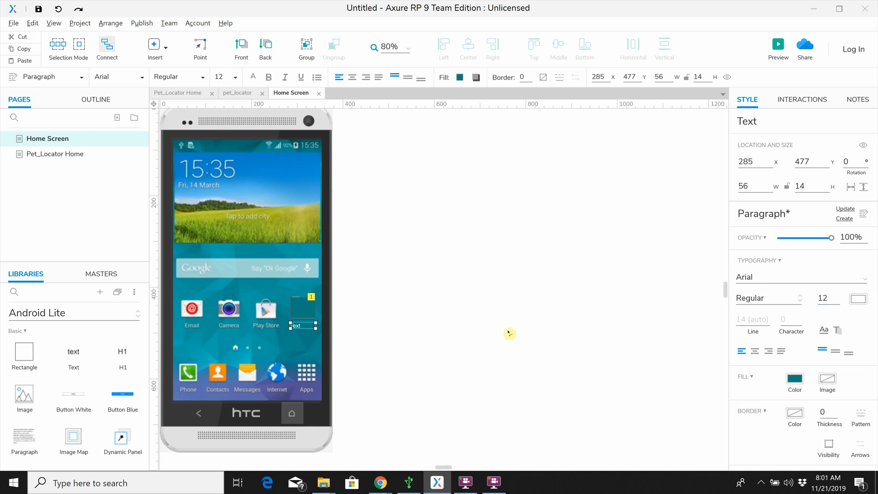
left_click(302, 323)
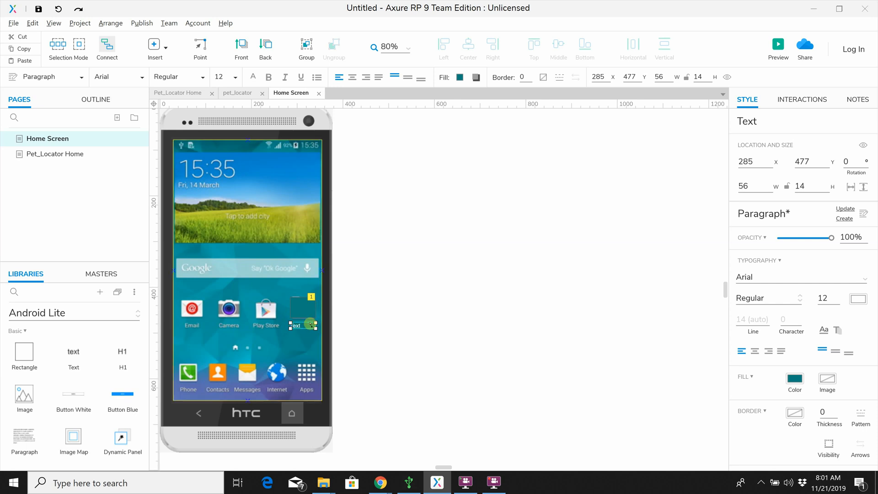
right_click(310, 326)
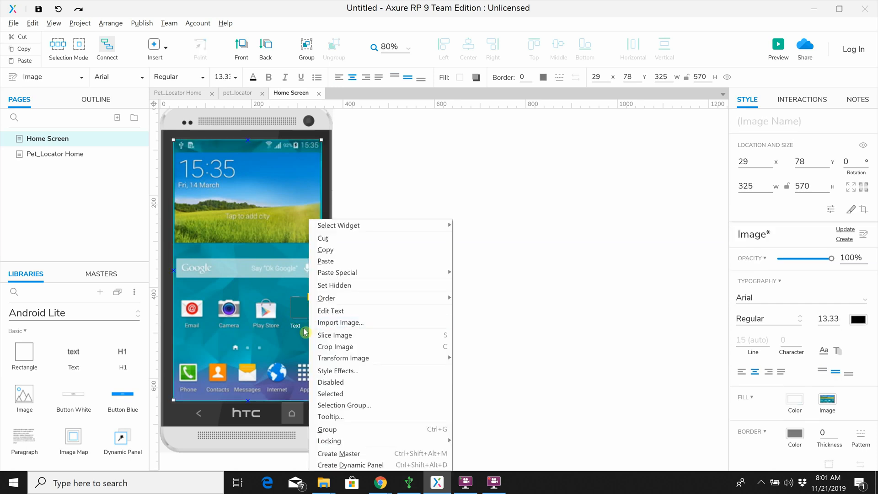
left_click(329, 312)
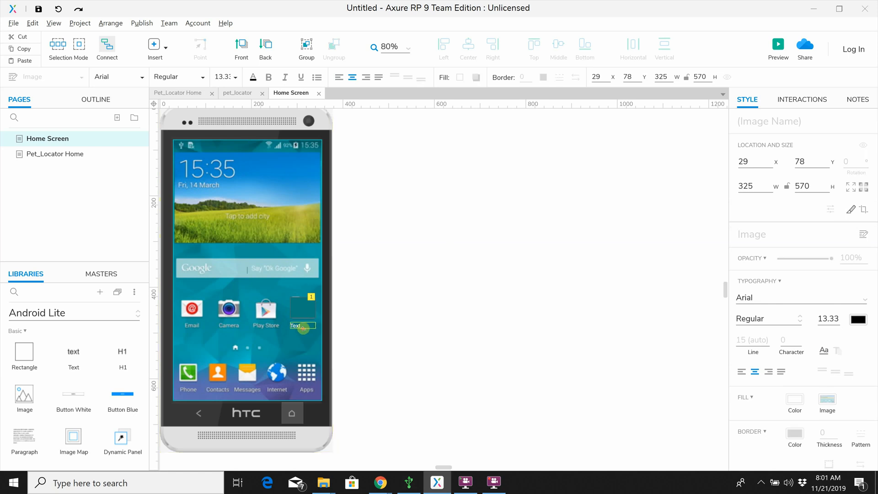
key("Escape")
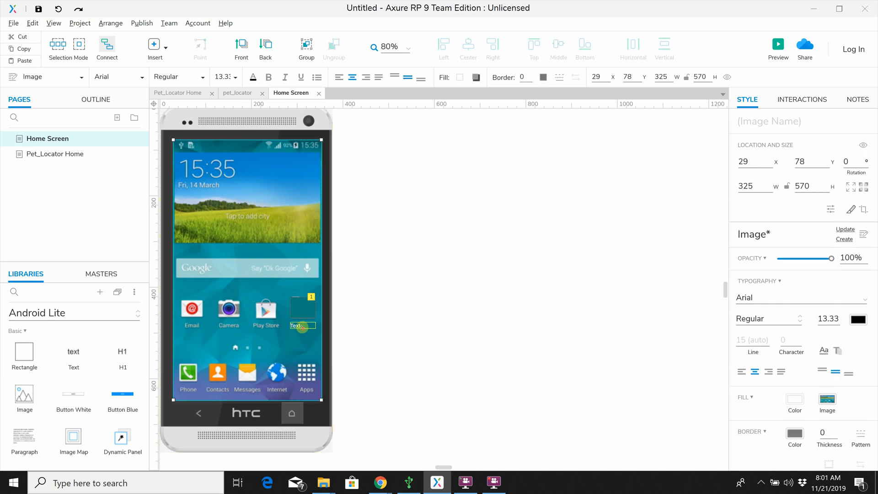
Step: Change the text of the label widget under the covered Google icon to "Pet Locator"
left_click(302, 327)
right_click(302, 327)
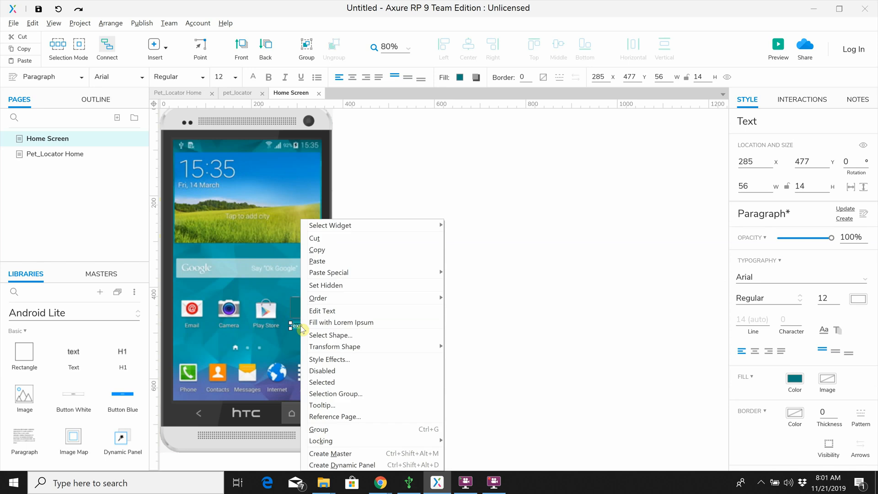
left_click(322, 312)
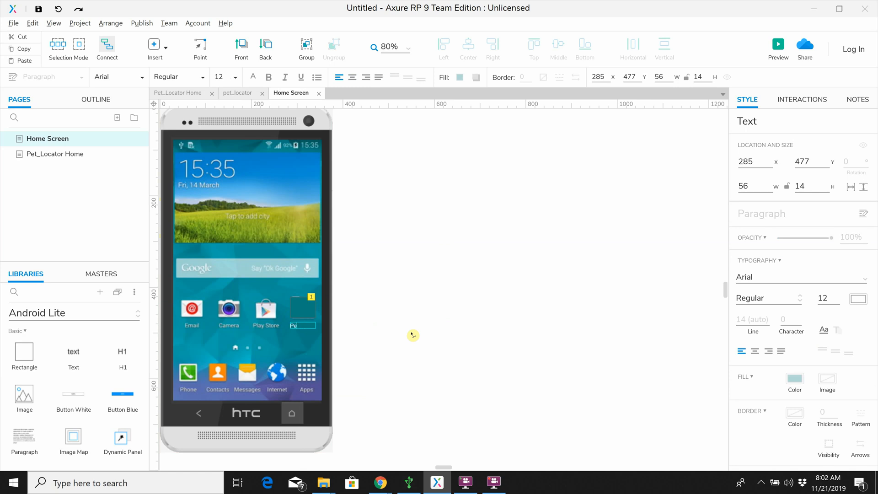
type("Pet Locator")
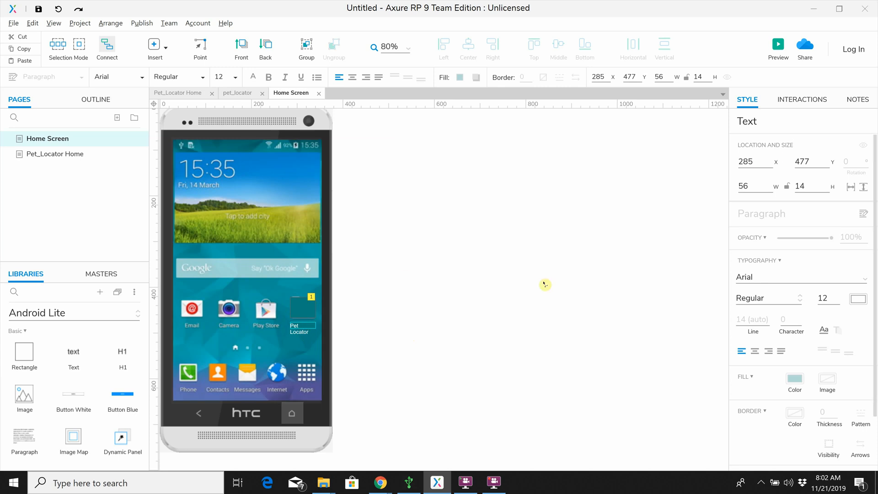
left_click(359, 339)
Step: Set the Pet Locator text widget's width to 65 and its x position to 280
left_click(299, 328)
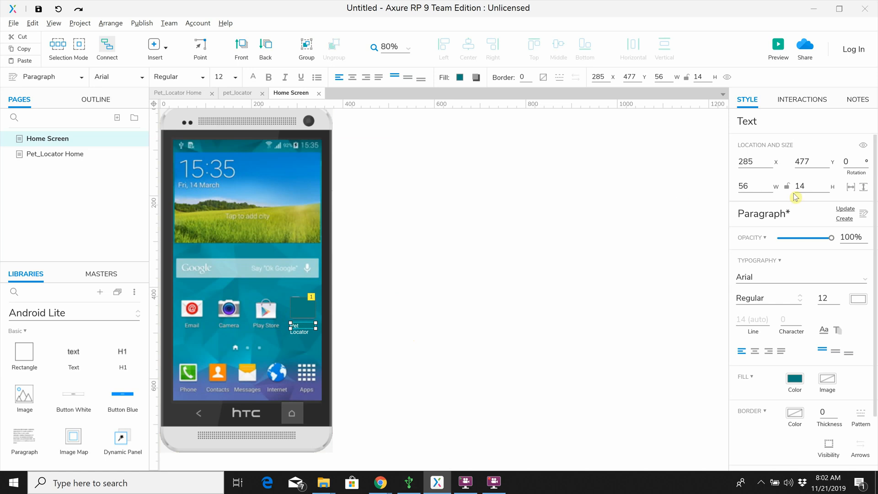
left_click(754, 184)
type("65")
left_click(805, 187)
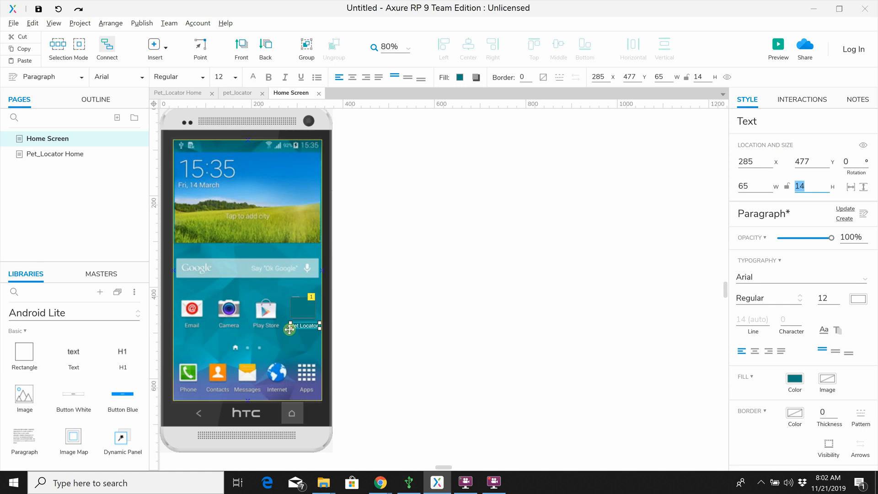
left_click(755, 162)
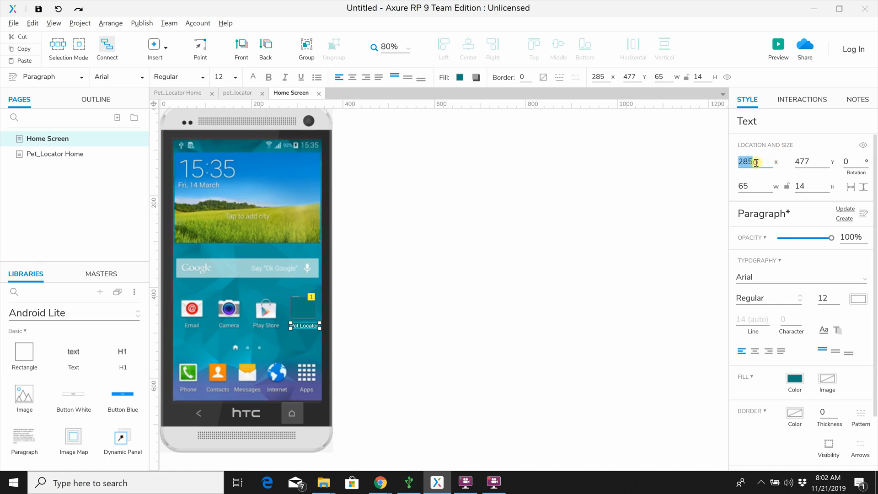
left_click(757, 162)
type("0")
key("Return")
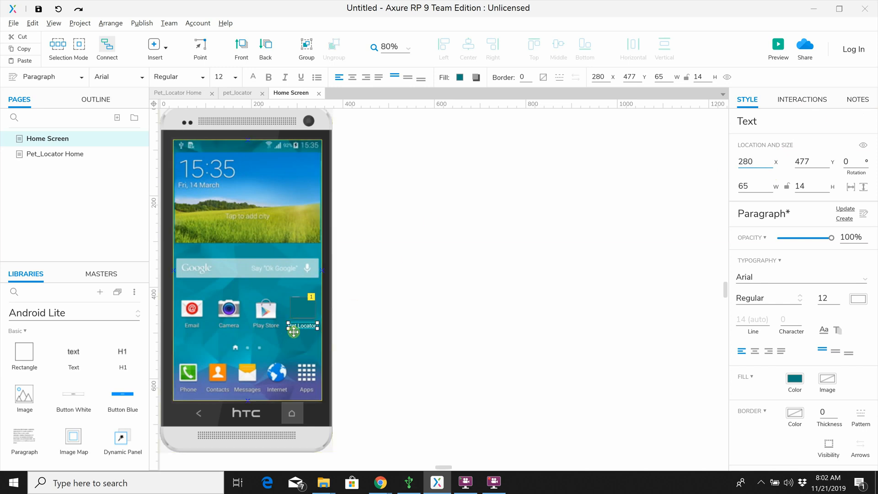
Step: Name the Pet Locator text widget "App Name" and add the note "This text box hold the app name."
left_click(867, 101)
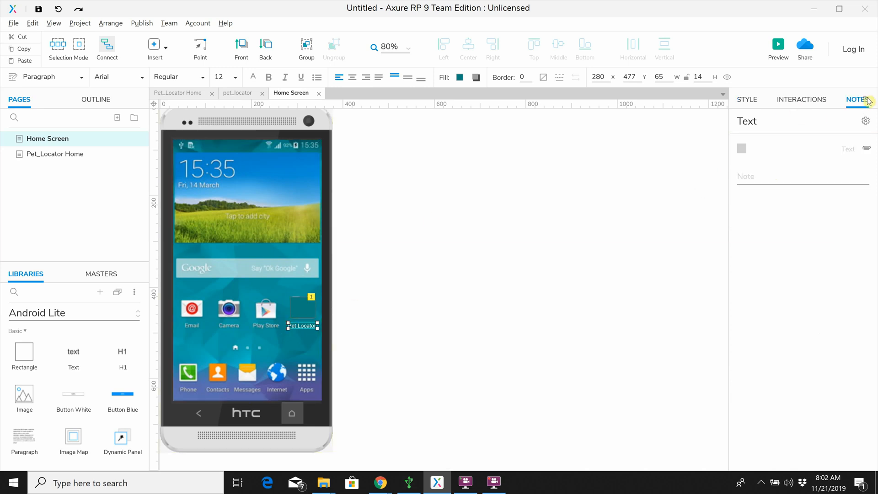
left_click(767, 120)
left_click_drag(768, 119, 720, 123)
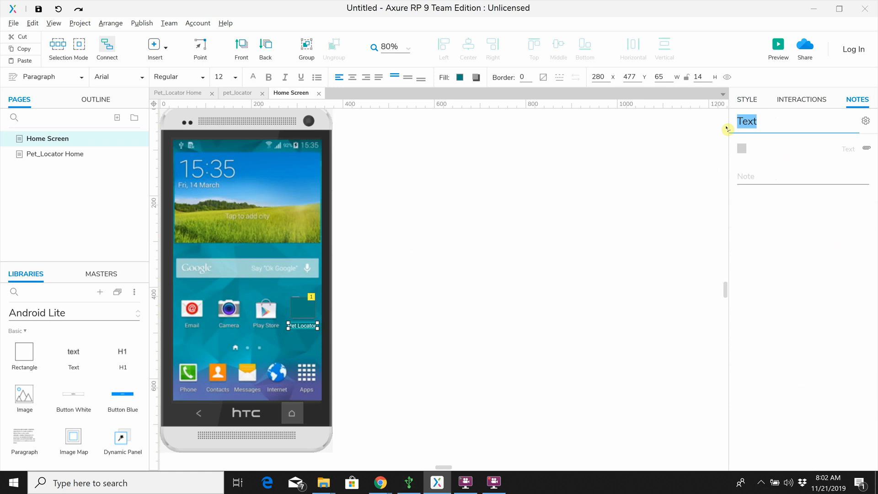
type("App Name")
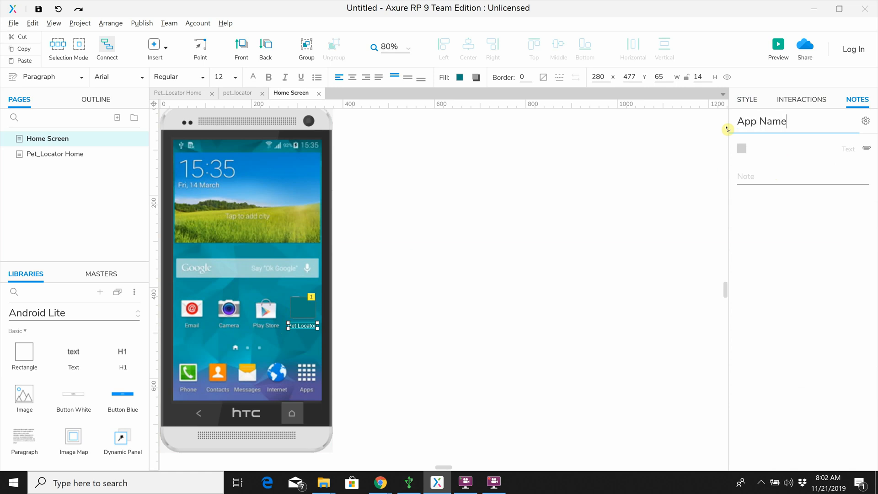
left_click(758, 177)
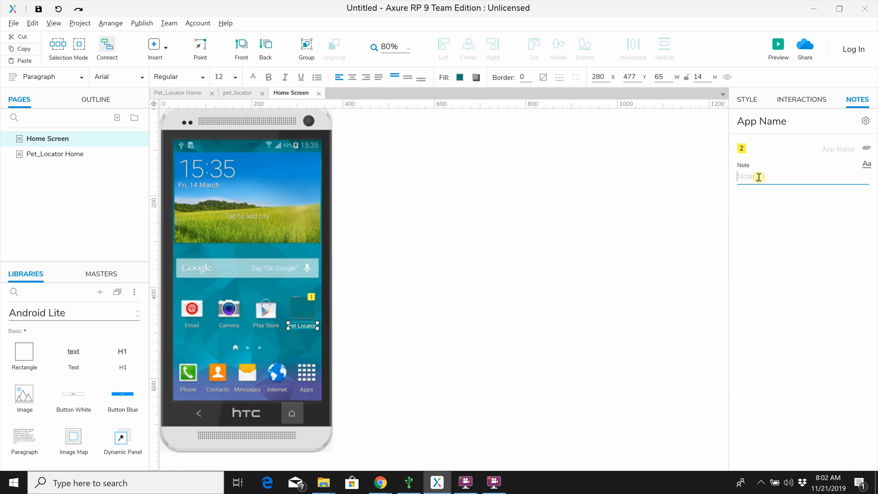
type("TH")
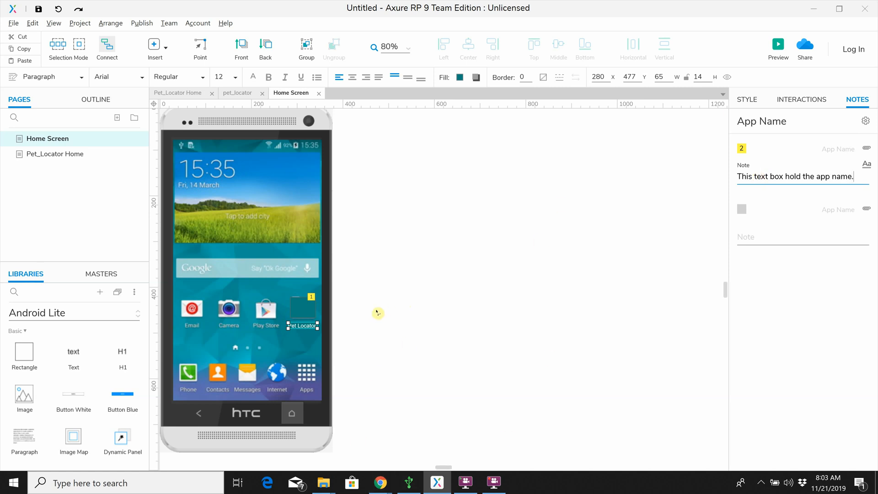
left_click(359, 337)
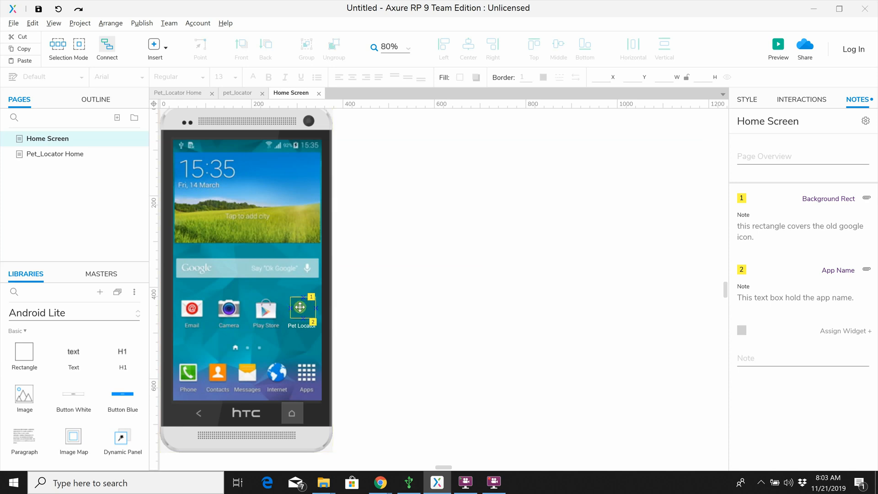
Step: Set the PatchCute2 picture from the Files folder as the Background Rect's fill image
left_click(299, 307)
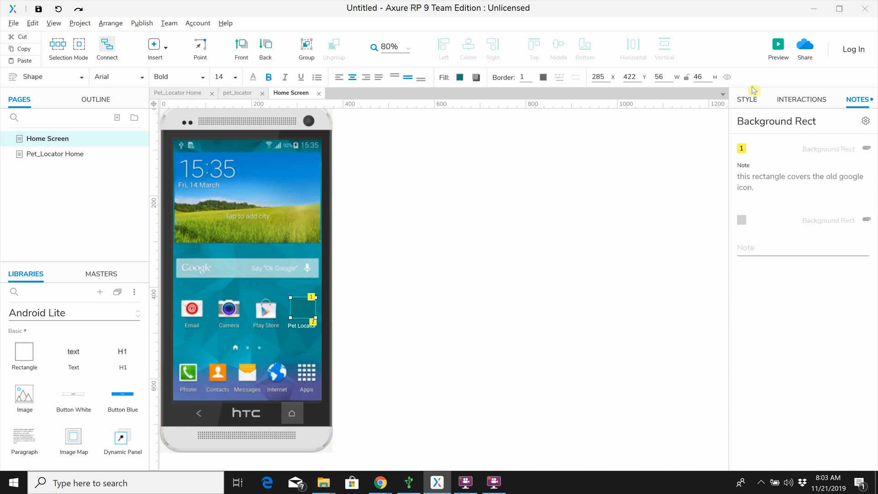
left_click(745, 100)
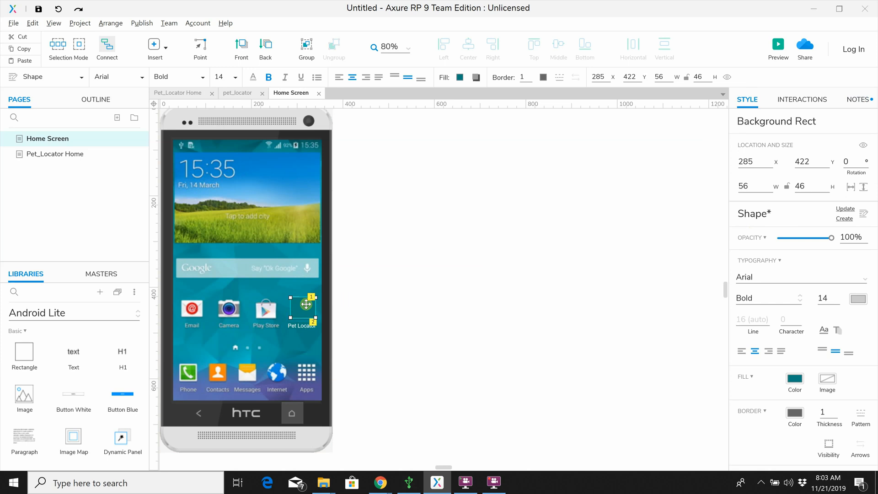
left_click(833, 384)
left_click(773, 449)
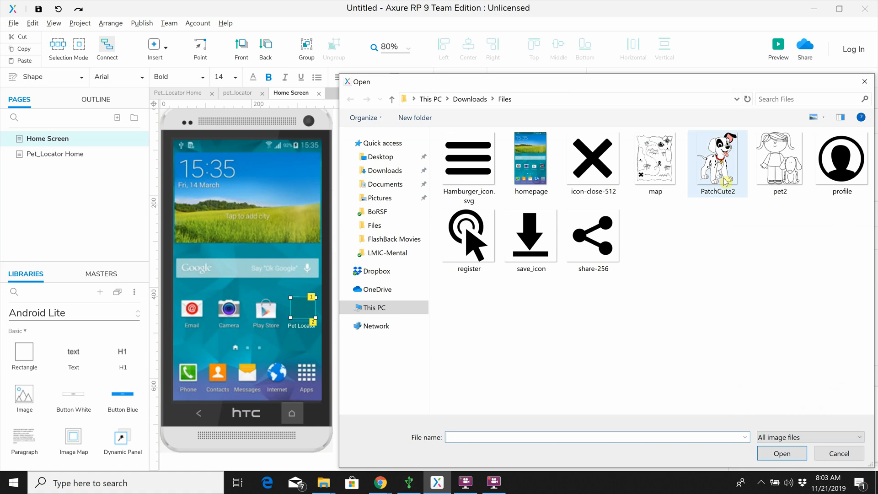
left_click(719, 175)
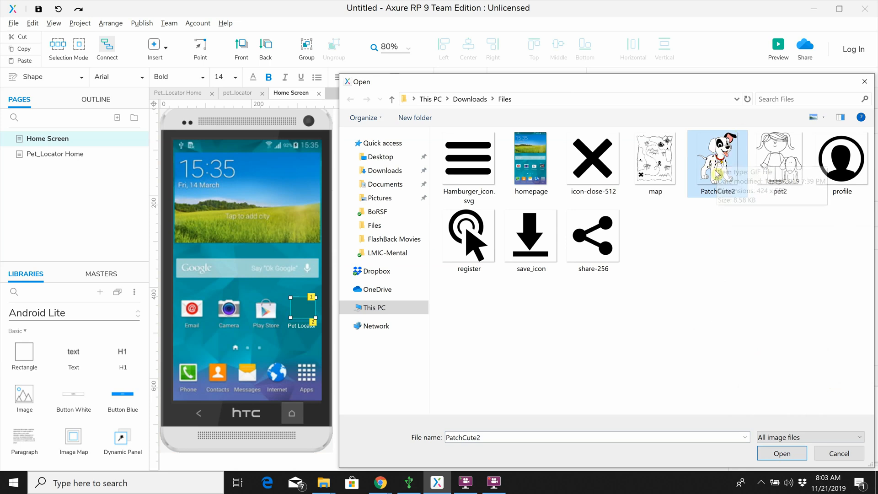
left_click(776, 454)
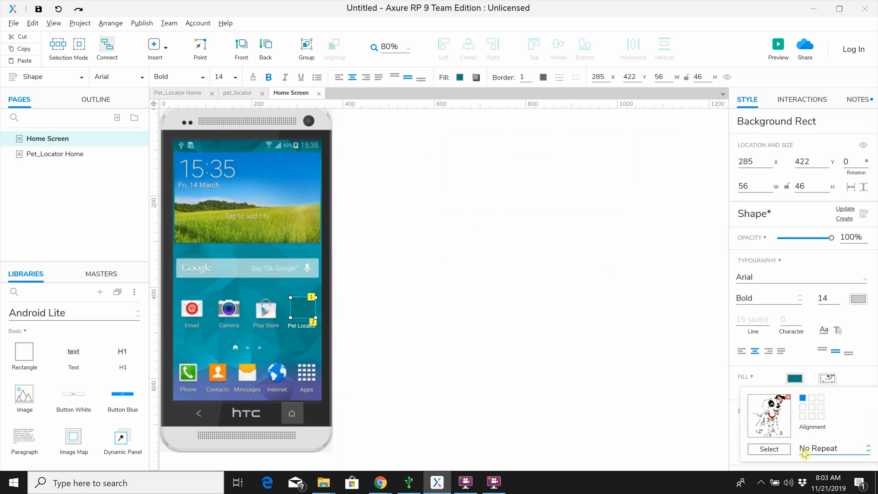
left_click(658, 407)
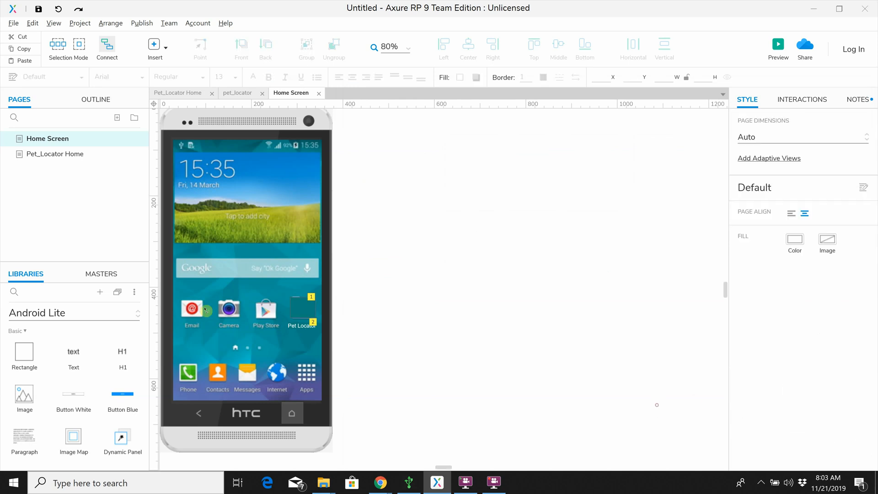
left_click(308, 305)
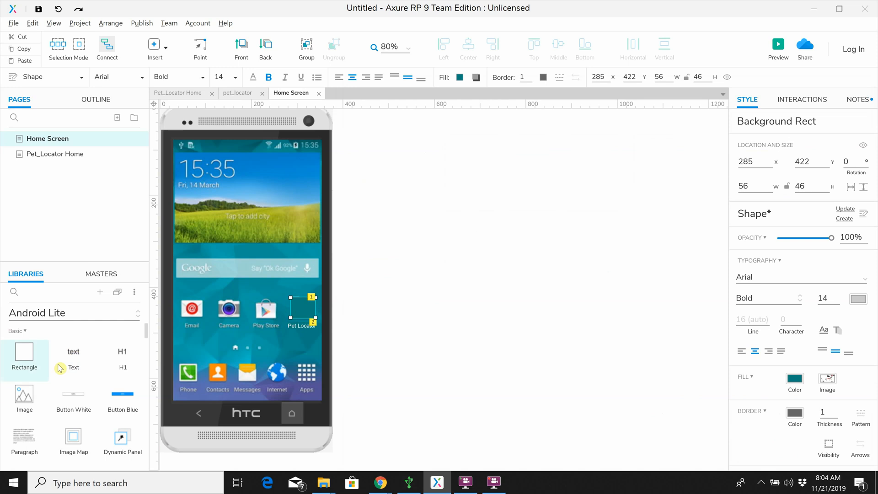
Step: Place an image widget over the Background Rect at x 285, y 422 and size it 50 by 50
left_click_drag(34, 397, 294, 302)
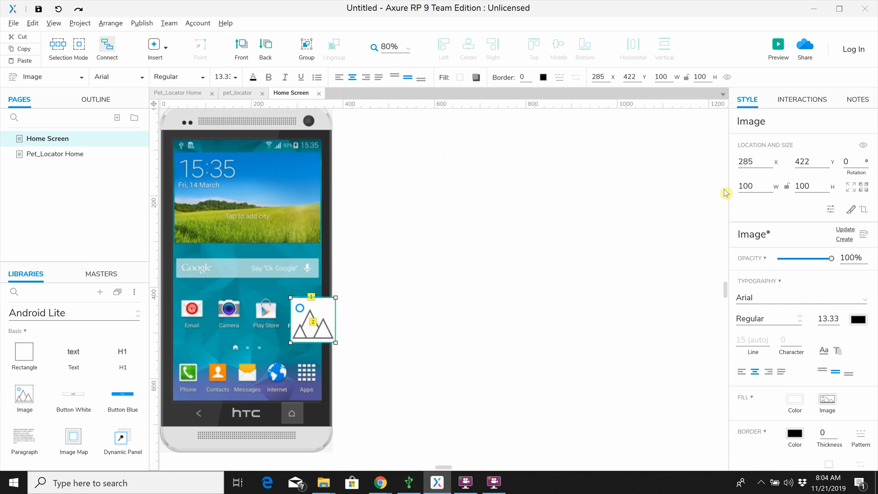
double_click(745, 186)
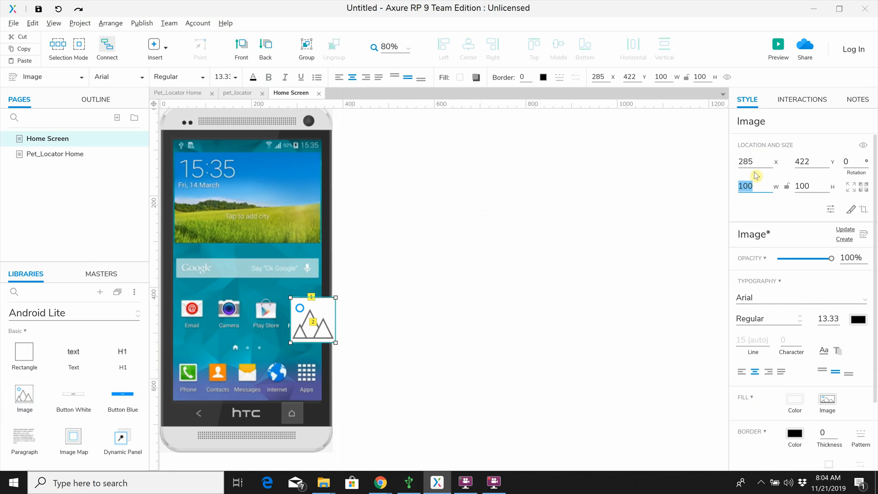
type("50")
double_click(805, 185)
type("0")
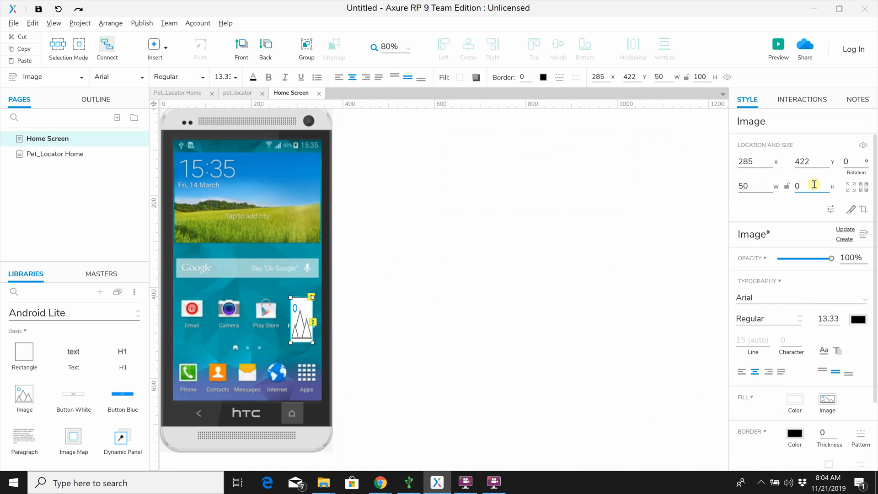
type("0")
left_click(537, 294)
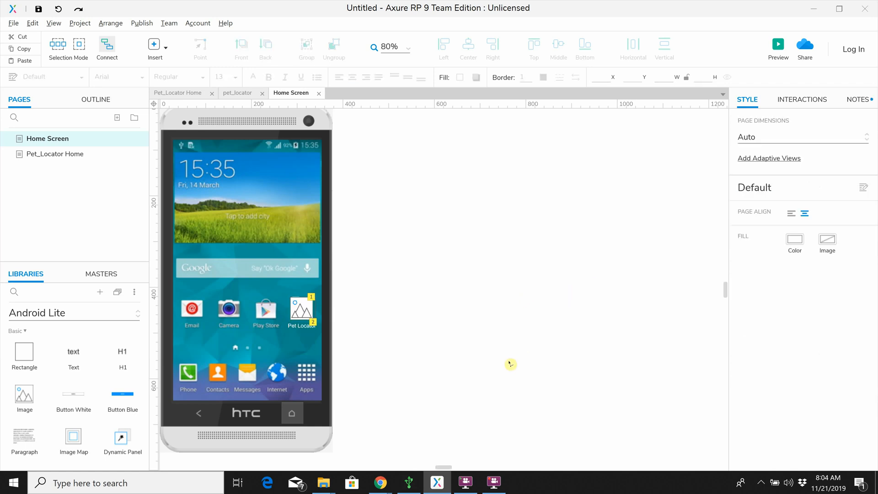
Step: Set the new image widget's picture to PatchCute2 from the Files folder
left_click(300, 313)
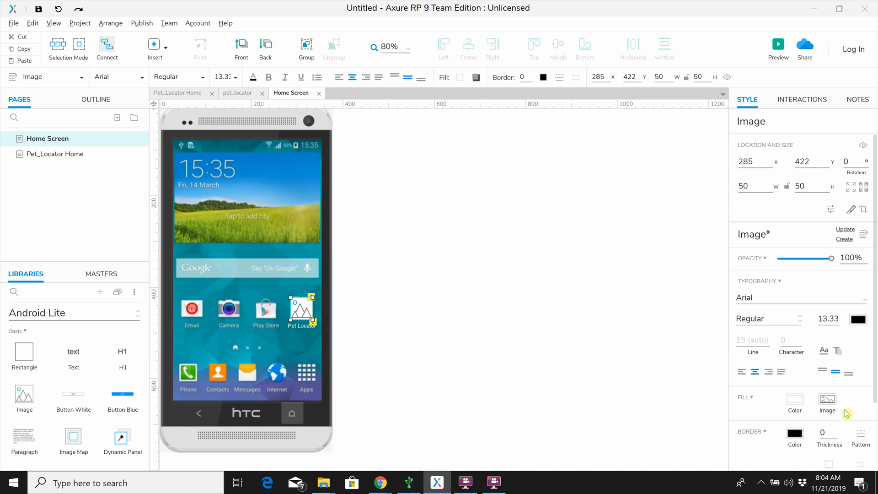
left_click(829, 402)
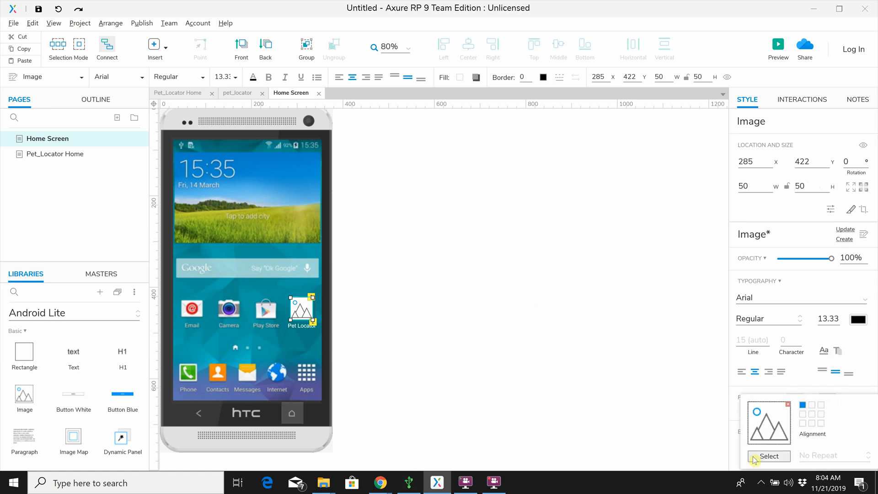
left_click(768, 456)
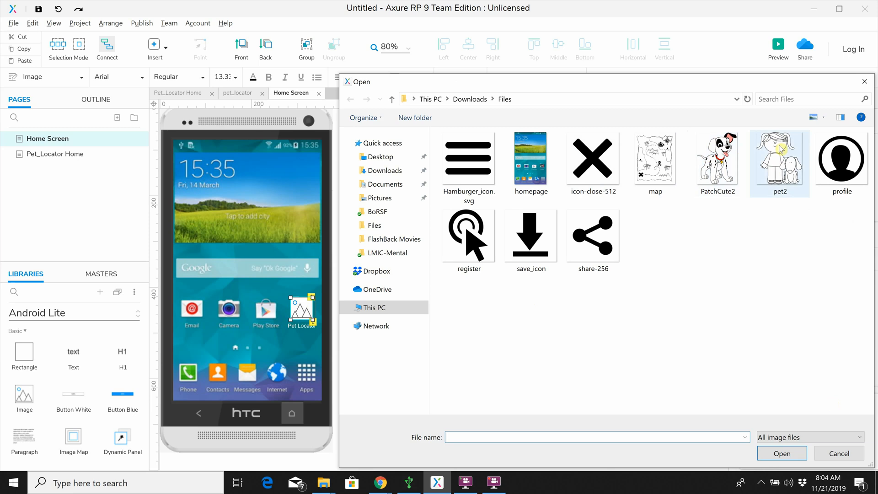
left_click(719, 153)
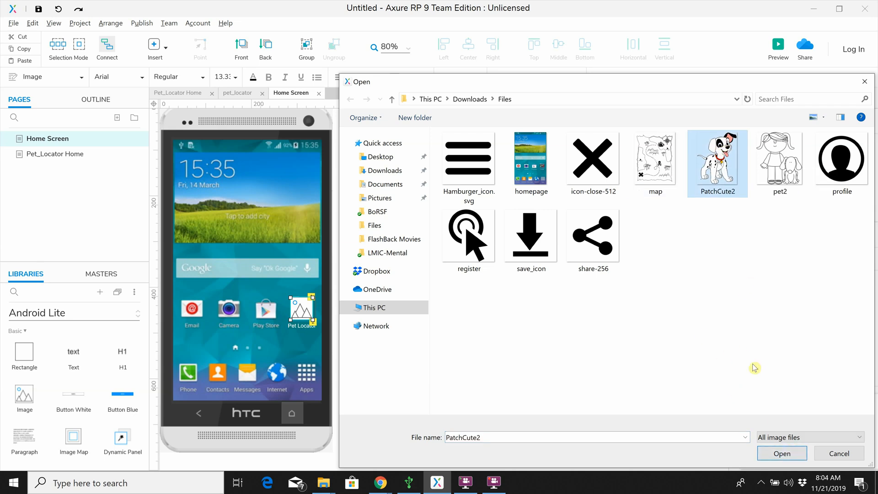
left_click(791, 456)
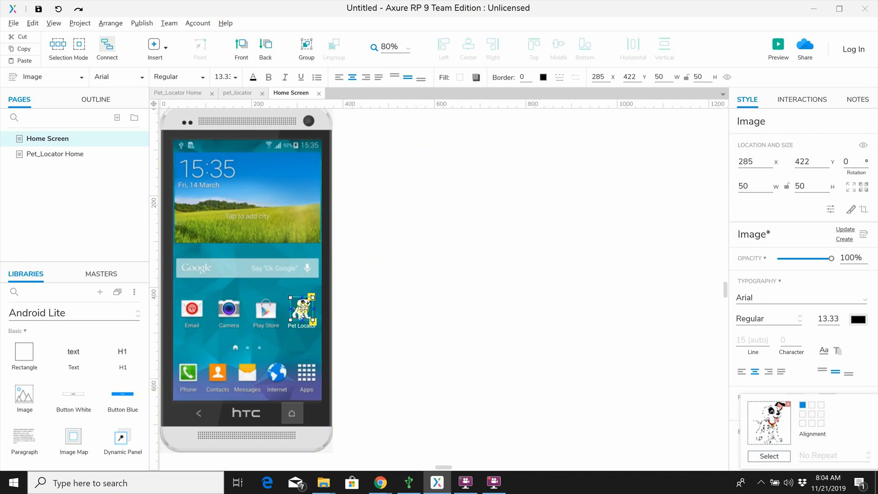
left_click(389, 357)
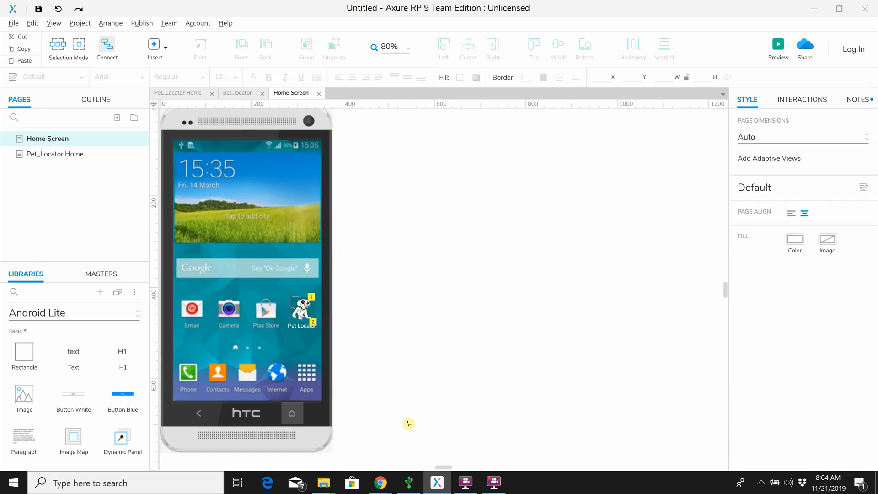
Step: Resize the Pet Locator dog image on the home screen to 47 wide by 47 high
left_click(301, 308)
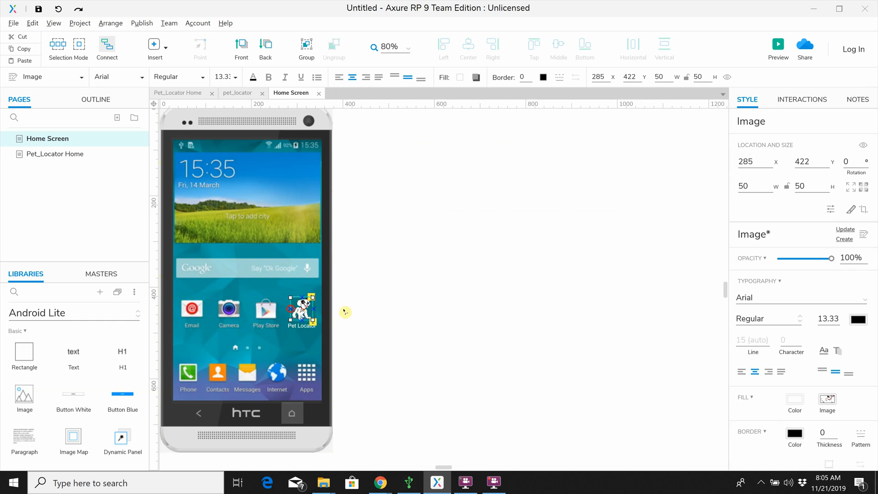
double_click(748, 187)
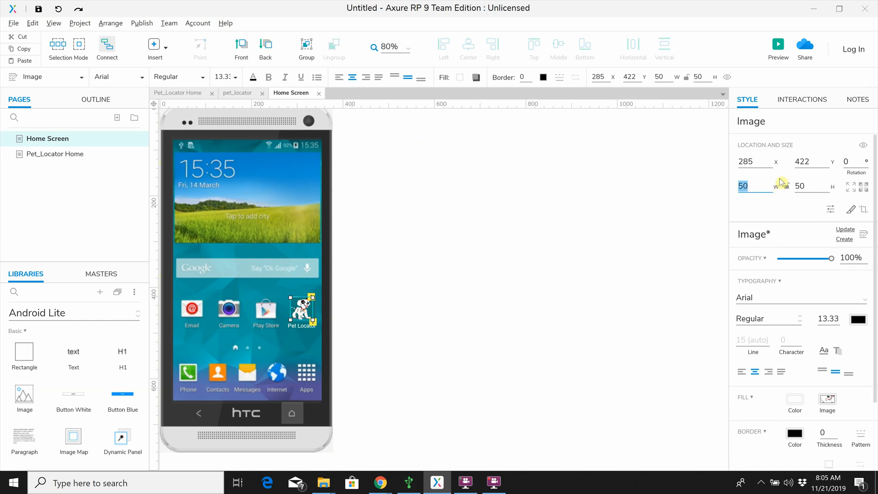
type("47")
double_click(804, 186)
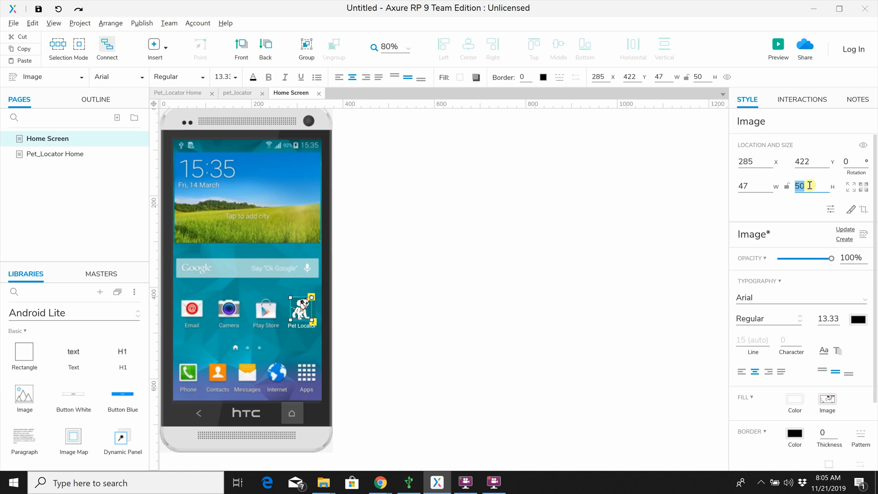
type("47")
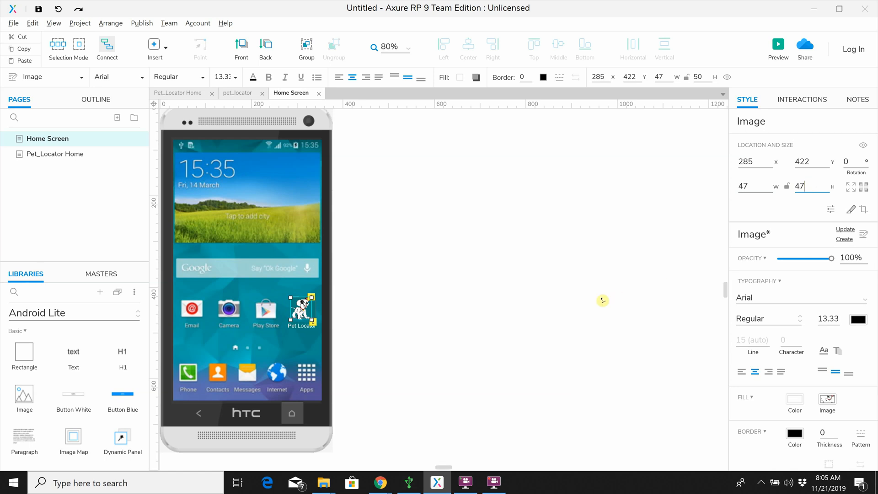
left_click(586, 255)
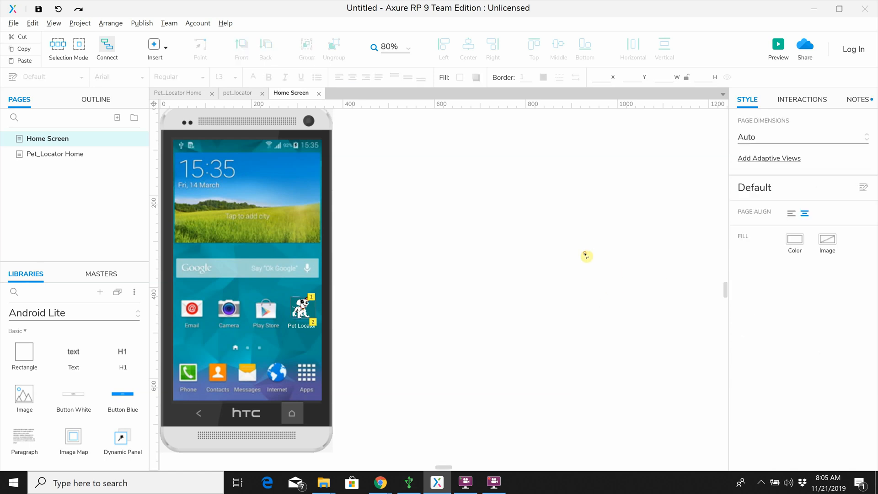
Step: Reposition the dog image above the Pet Locator label to x 287, y 425
left_click(300, 305)
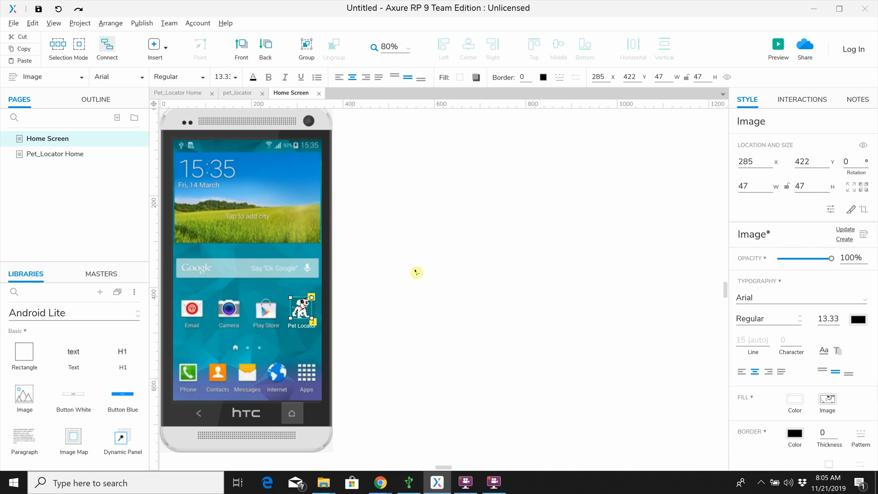
left_click(812, 161)
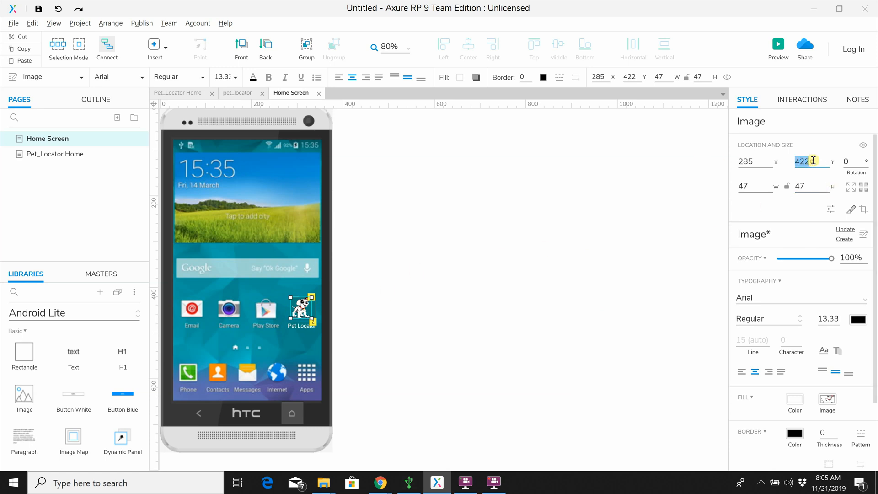
left_click(814, 160)
left_click(566, 223)
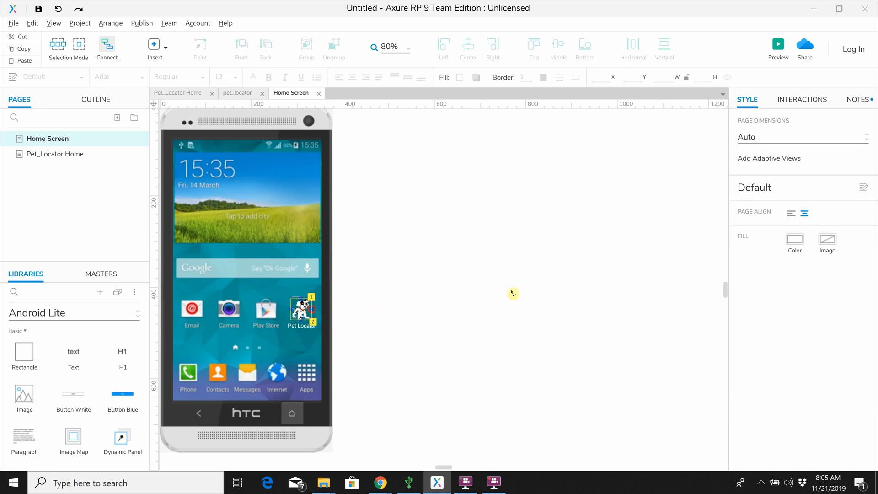
left_click(305, 310)
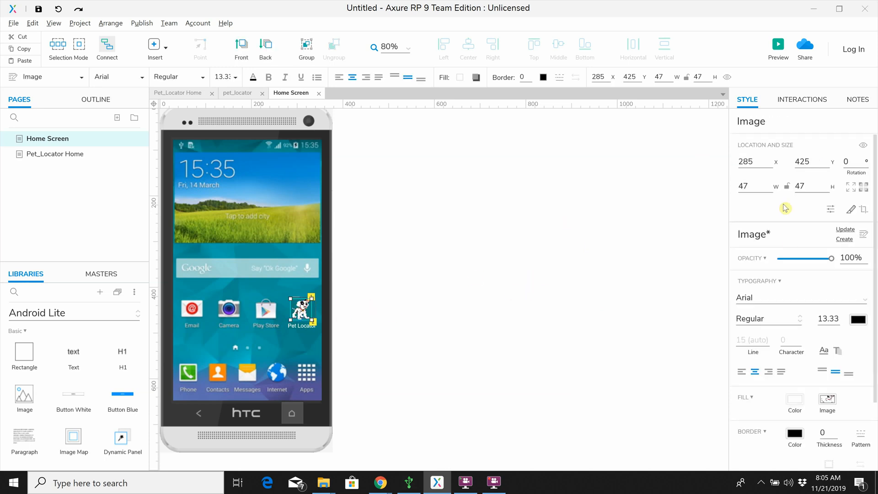
left_click(761, 163)
left_click(761, 163)
type("7")
left_click(632, 225)
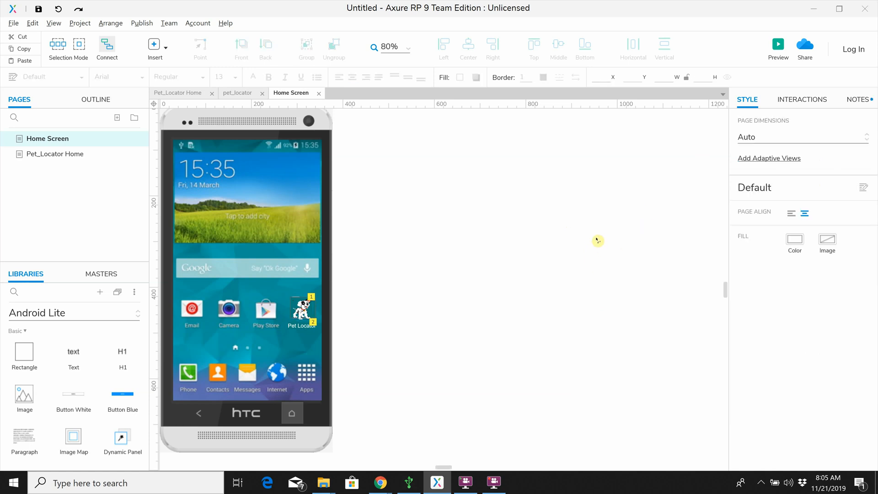
Step: Name the dog image "Launcher Icon" and add the note "This is the launcher icon for the app. Clicking on this icon will open the app."
left_click(300, 312)
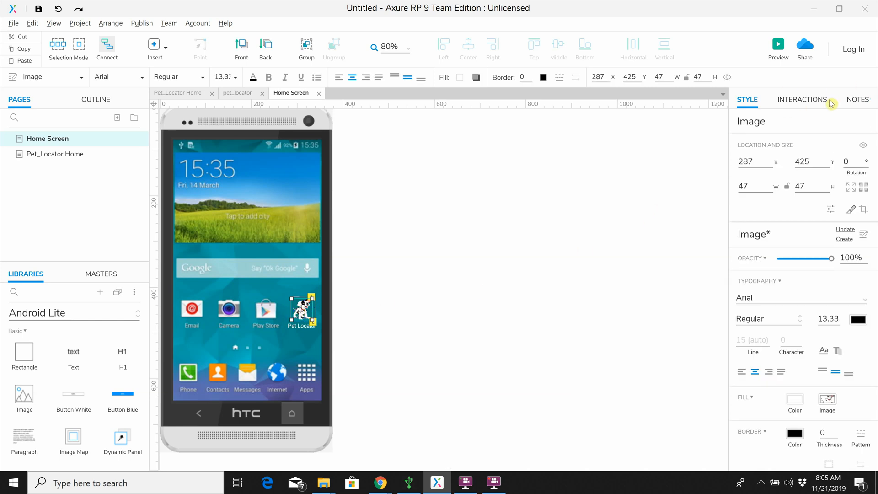
left_click(859, 101)
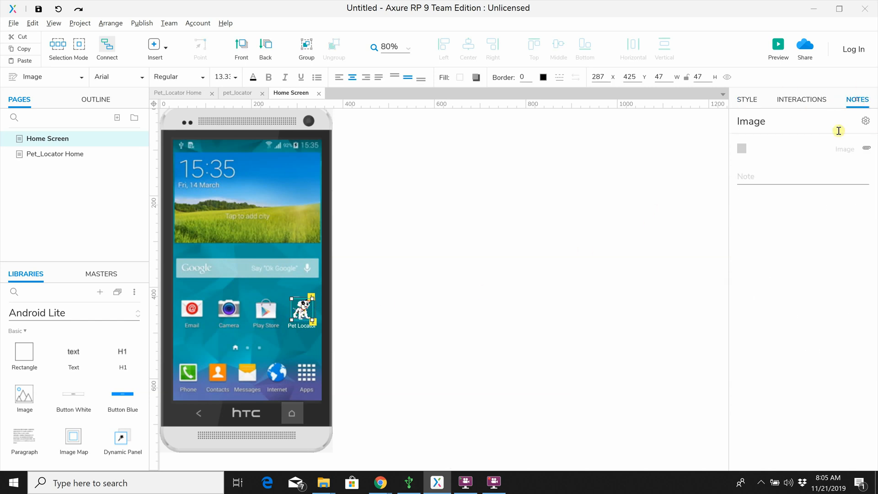
left_click(791, 116)
left_click_drag(783, 121, 706, 123)
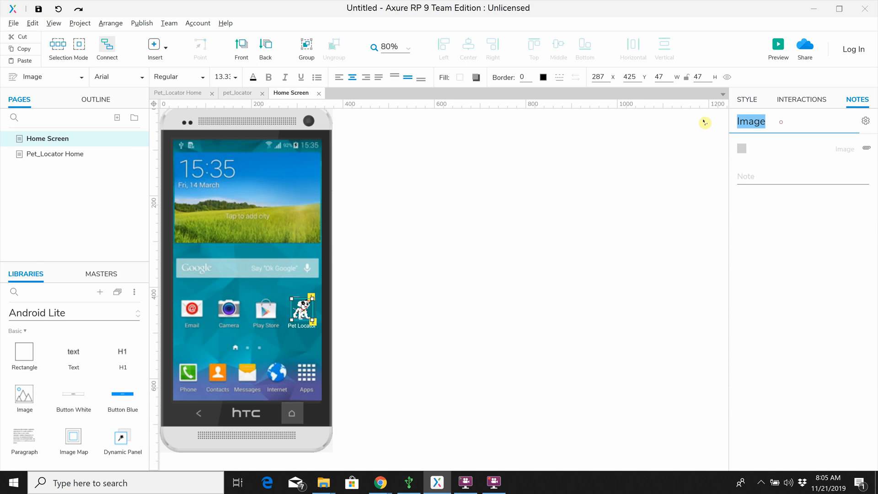
type("Launcher Icon")
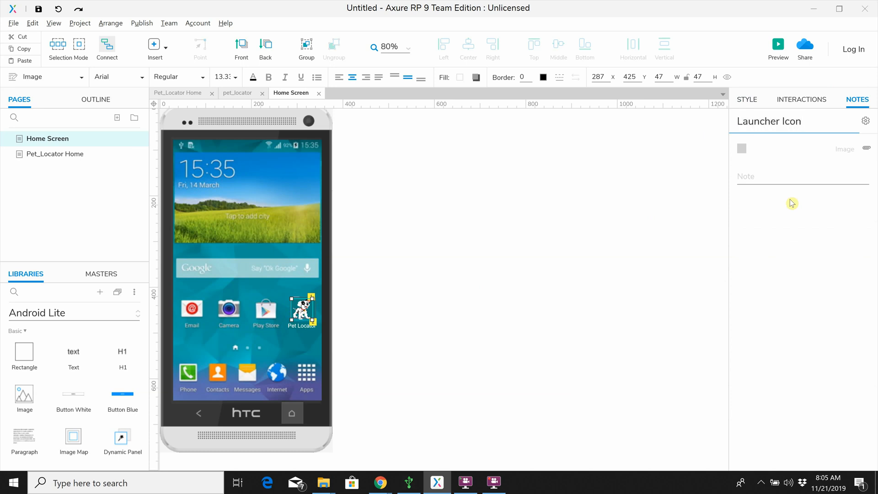
left_click(766, 176)
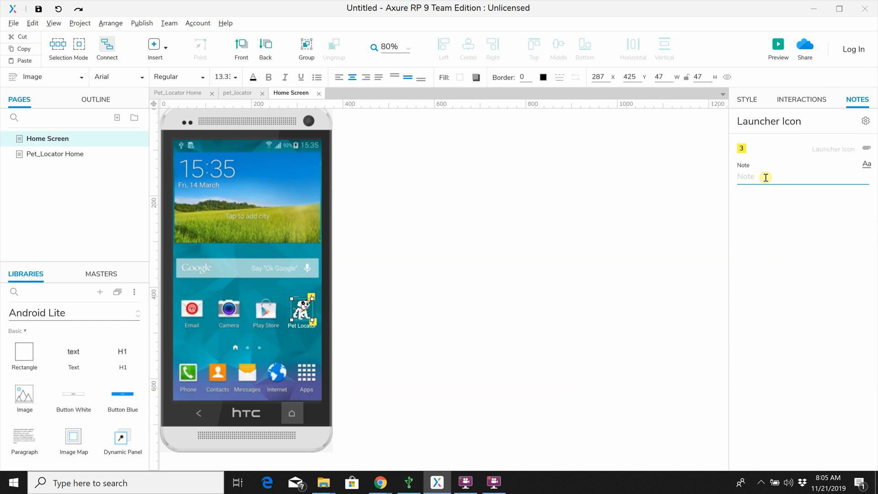
type("This")
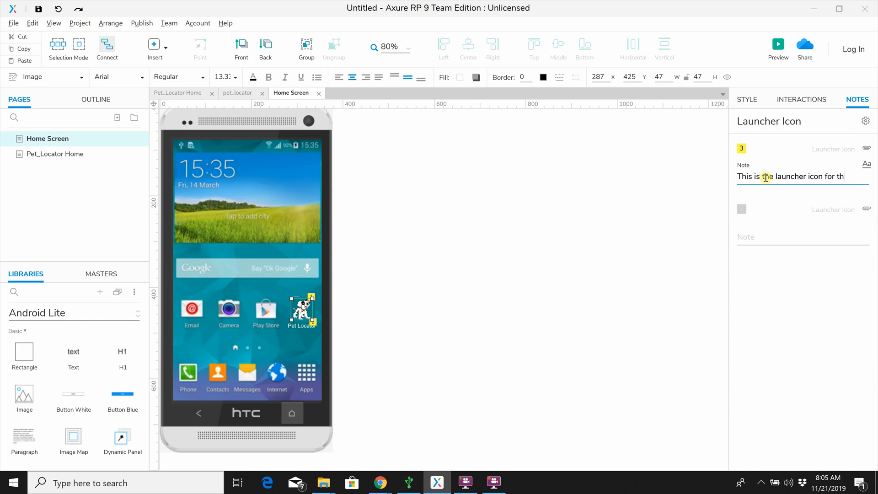
type("is the launcher icon for the app. Clicking on this icon will ope")
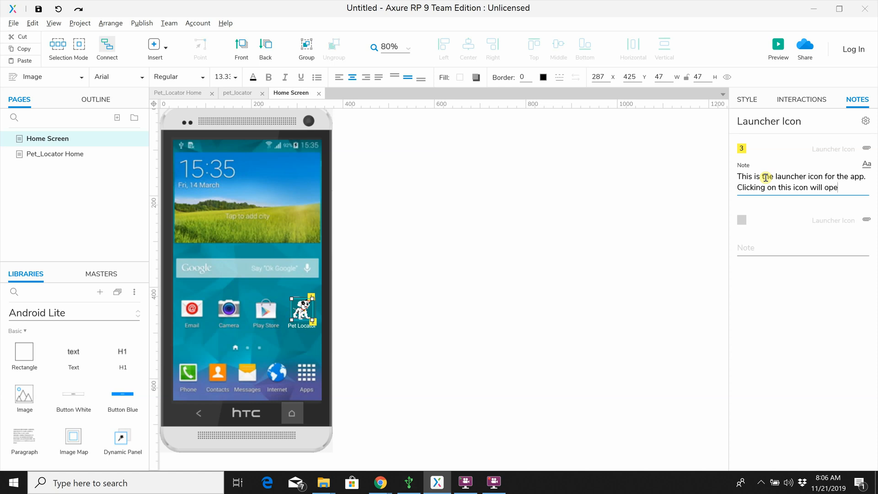
type("p.")
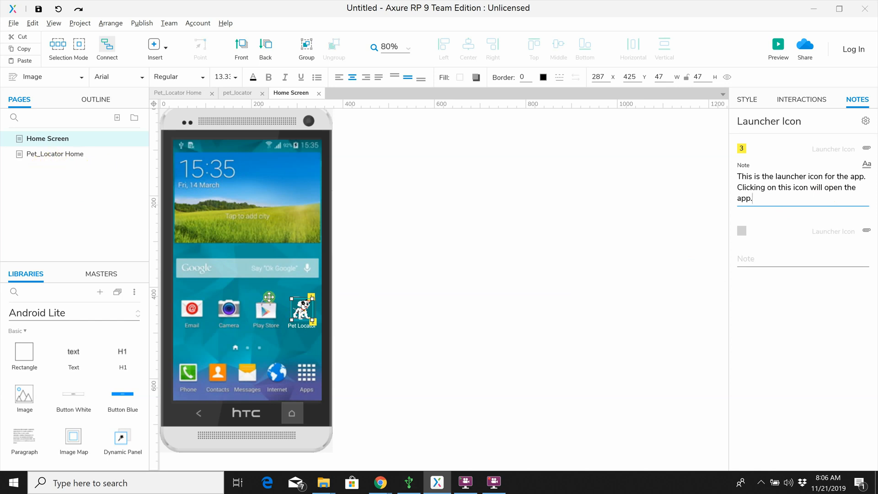
Step: Add a Click or Tap interaction to the Launcher Icon that opens a link to the Pet_Locator Home page
left_click(293, 312)
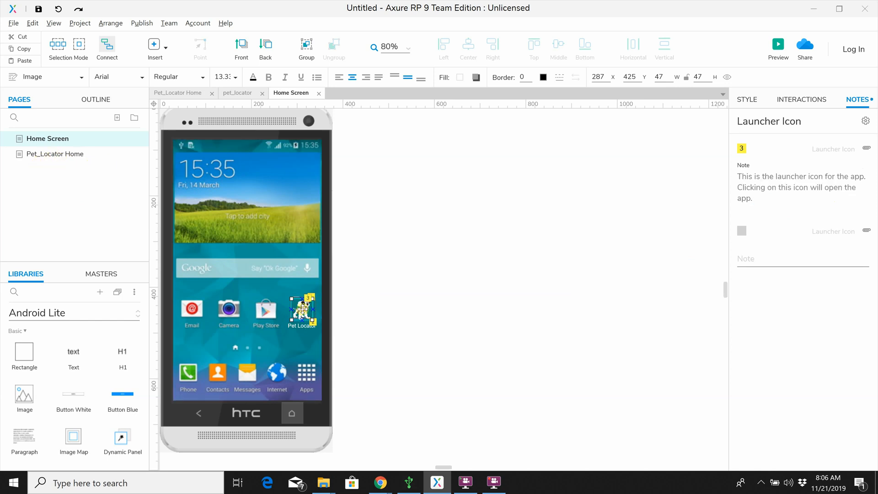
left_click(796, 108)
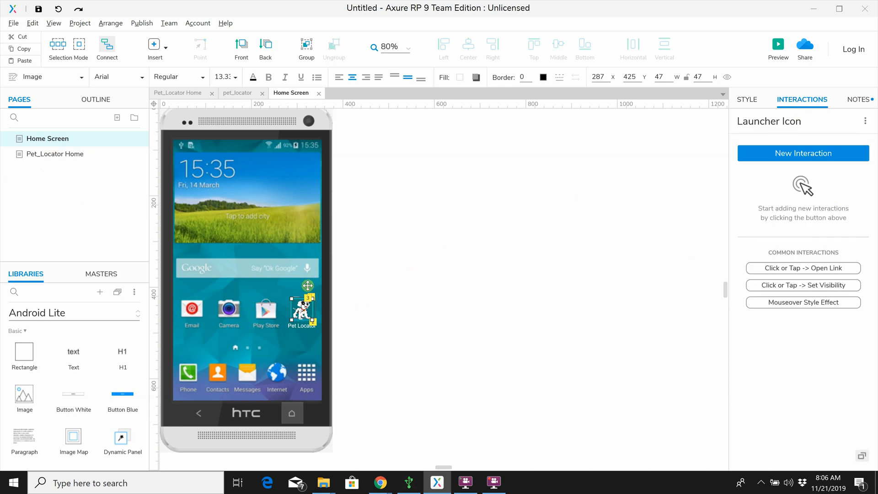
left_click(292, 300)
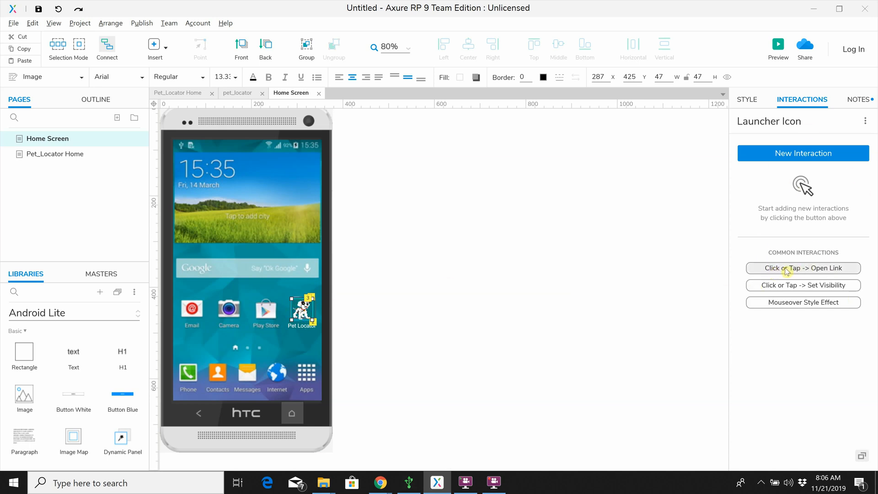
left_click(827, 273)
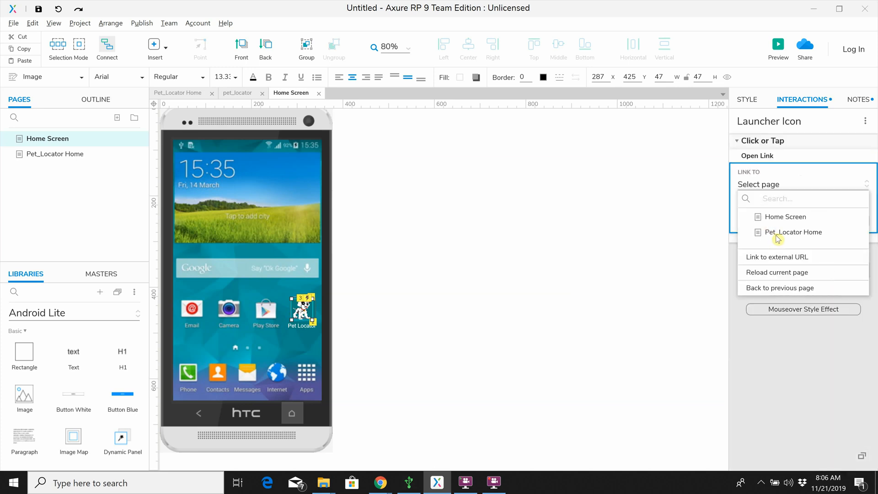
left_click(812, 234)
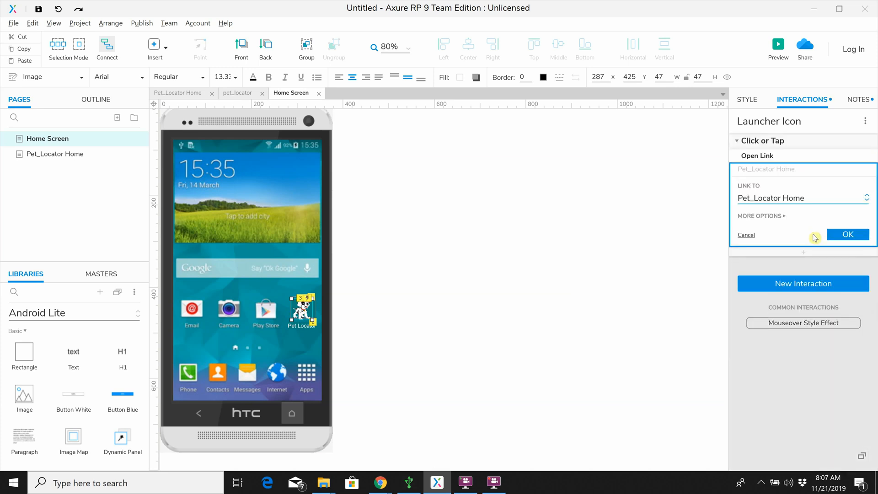
left_click(849, 235)
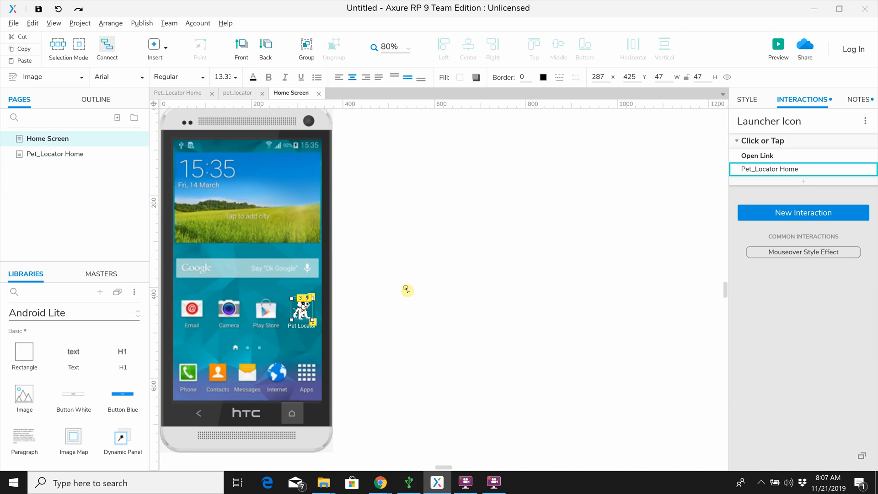
left_click(406, 290)
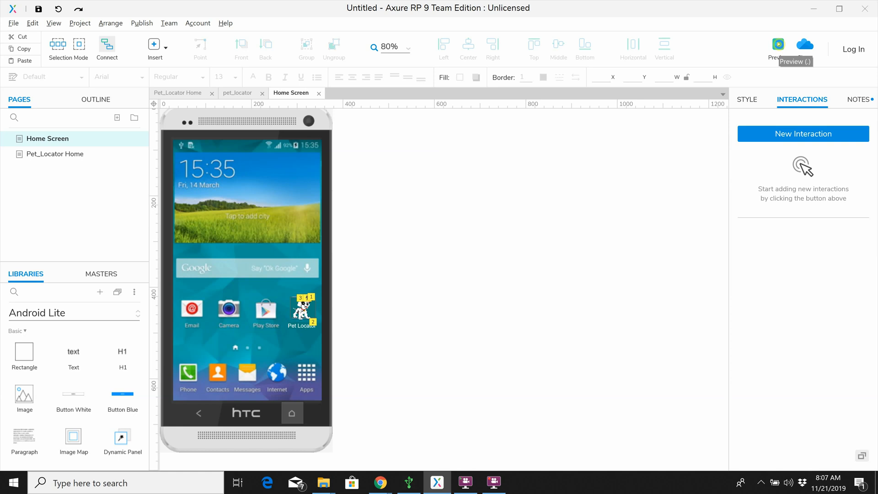
Step: Preview the Home Screen in the browser at Scale to Fit and test the launcher icon's link
left_click(779, 46)
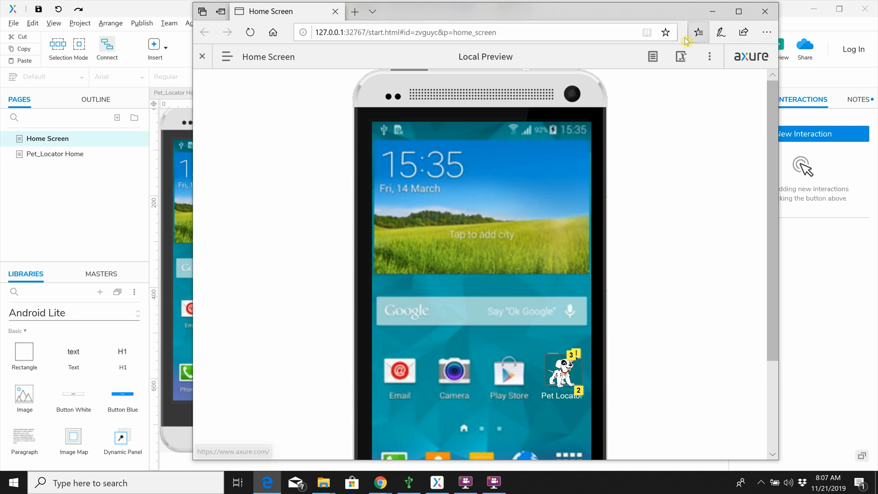
left_click(710, 57)
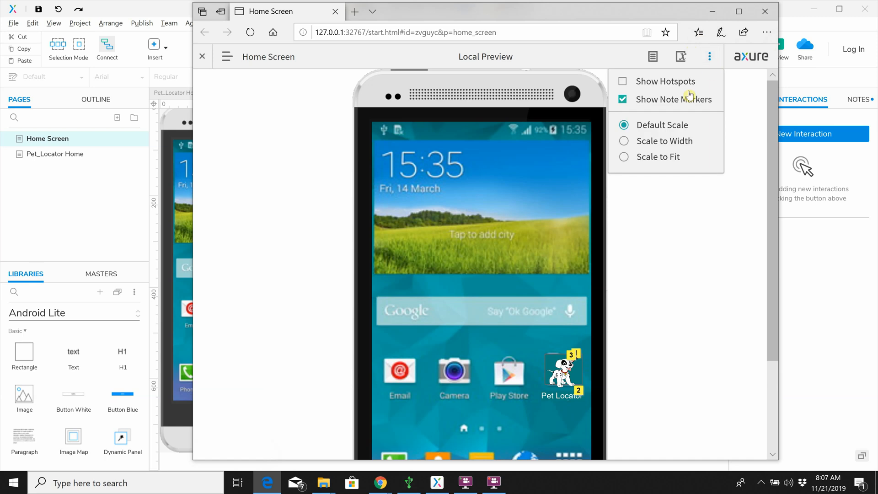
left_click(669, 160)
left_click(617, 300)
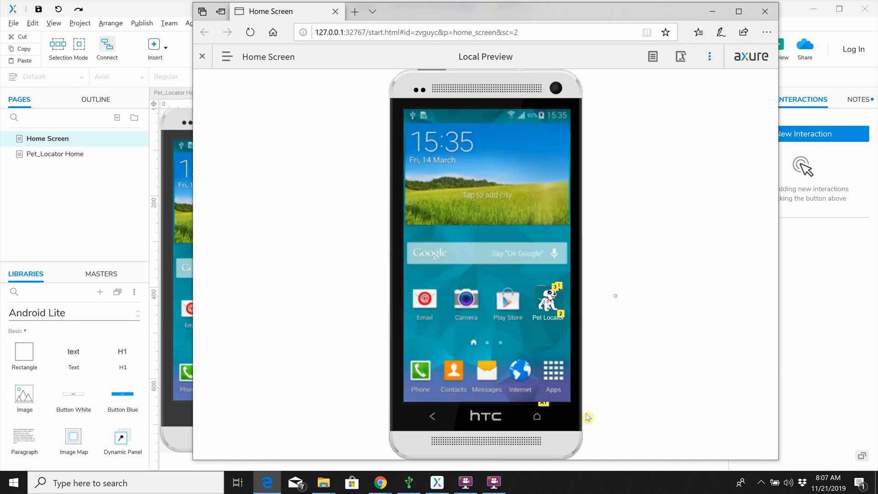
left_click(548, 304)
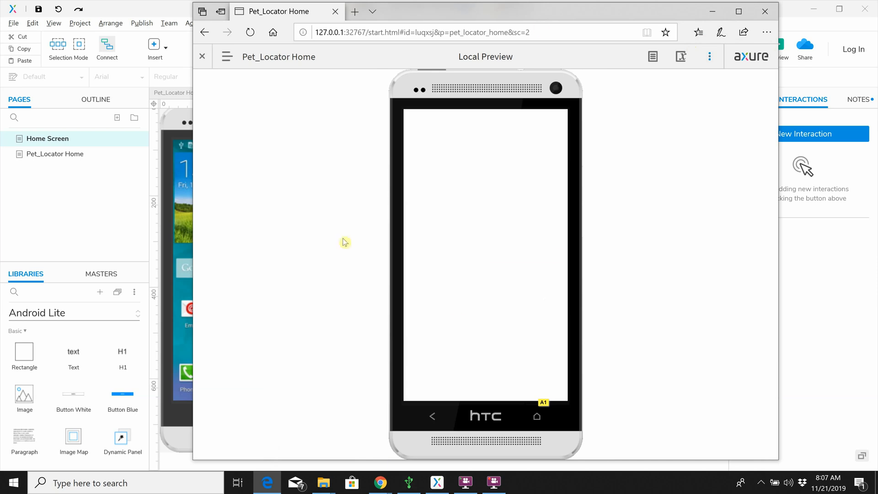